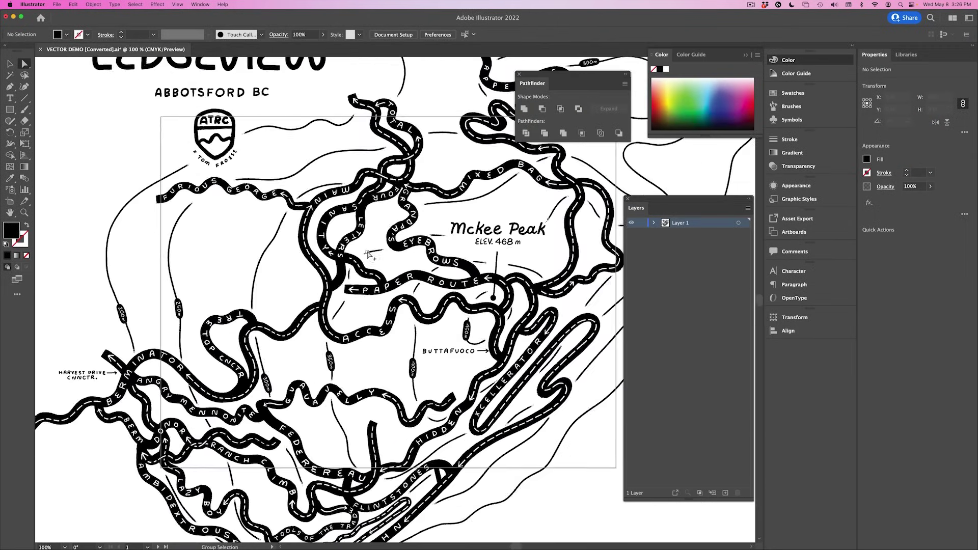
- Select all of the vector trail map artwork to examine its outlines
key("v")
key("super+a")
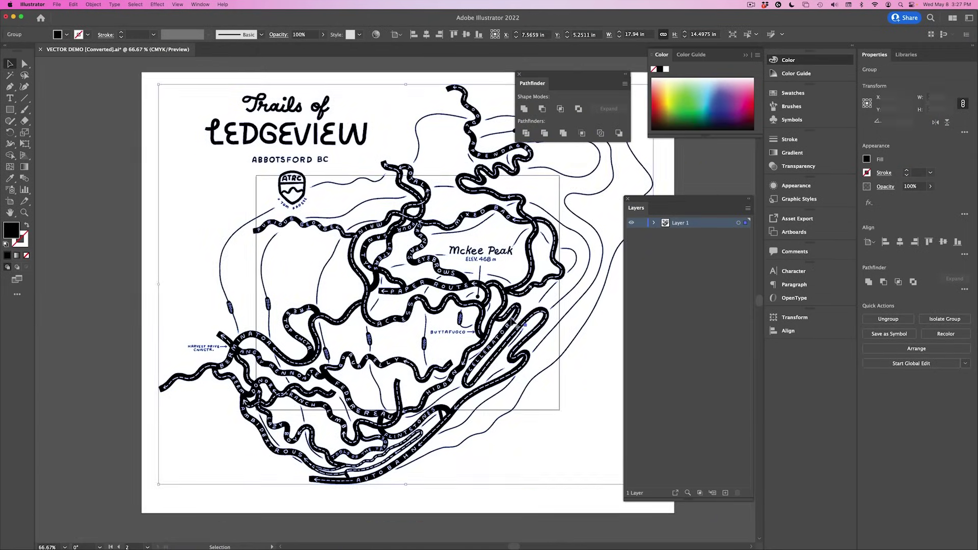
key("super+z")
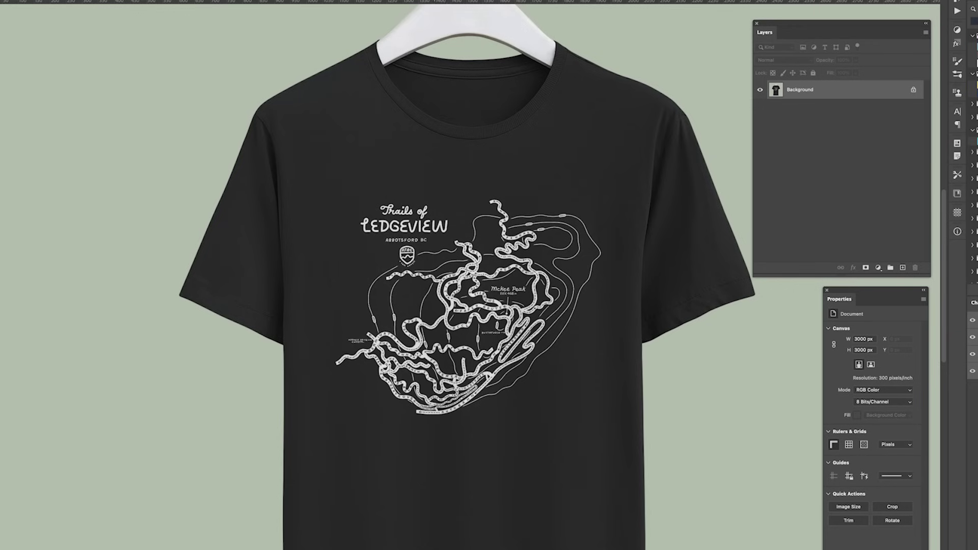
- Switch to Photoshop, look over the Ledgeview shirt mockup, and bring up VECTOR DEMO.psd to review its layer stack
scroll(473, 332, "up", 2)
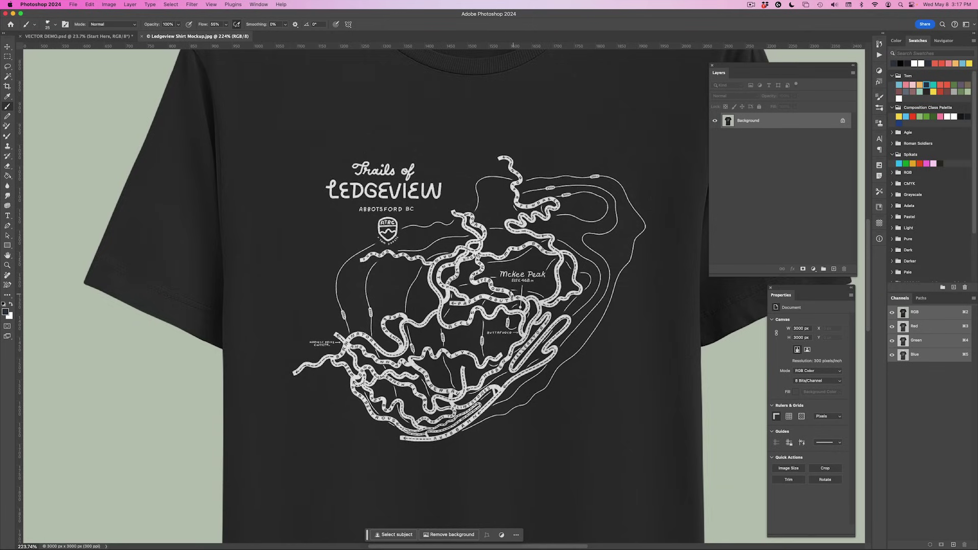
left_click(103, 37)
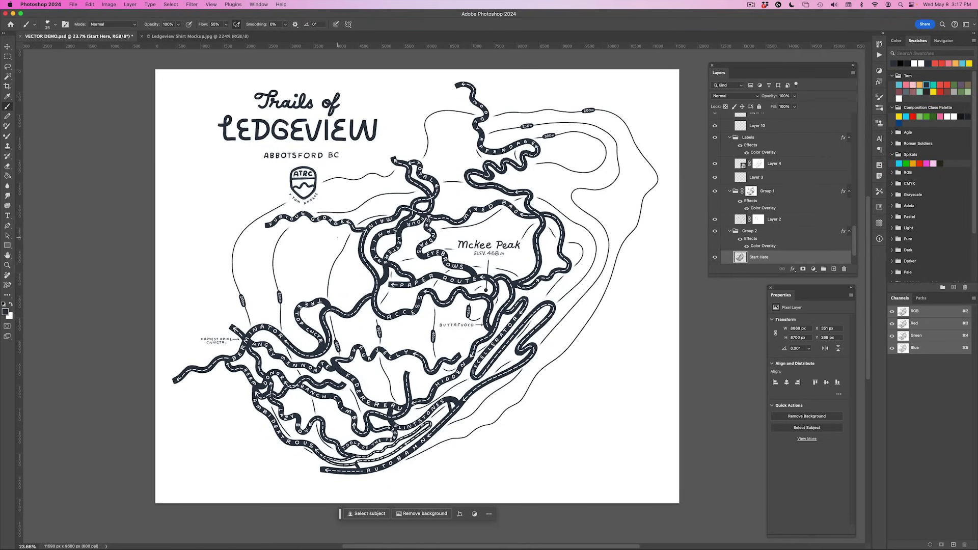
scroll(803, 154, "up", 3)
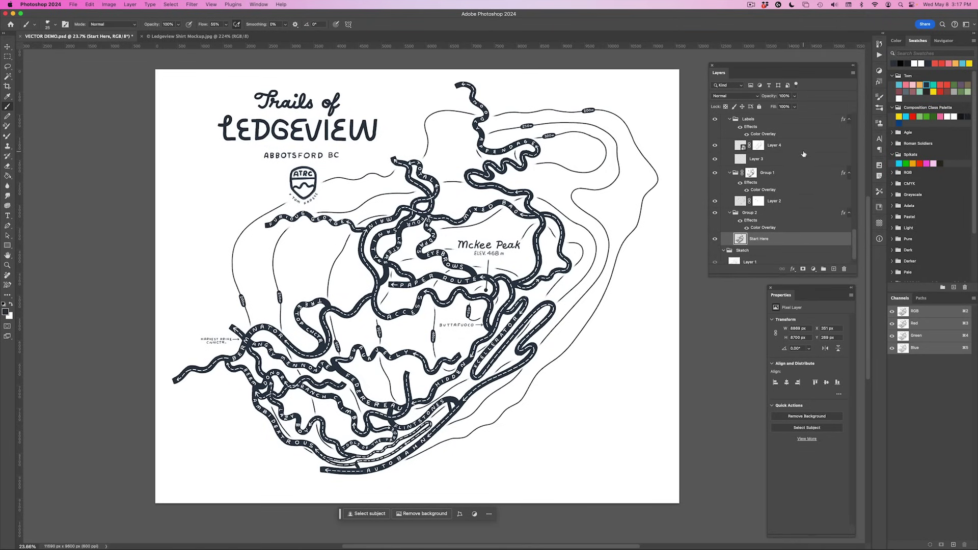
scroll(804, 154, "up", 2)
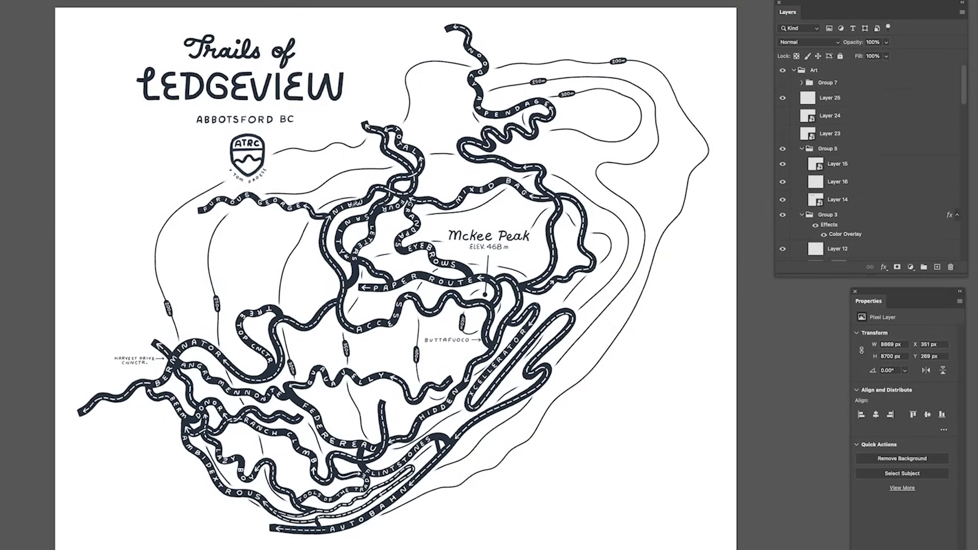
- Examine the textured brush edges of the trails and lettering up close, and check the document's image size
scroll(356, 203, "up", 6)
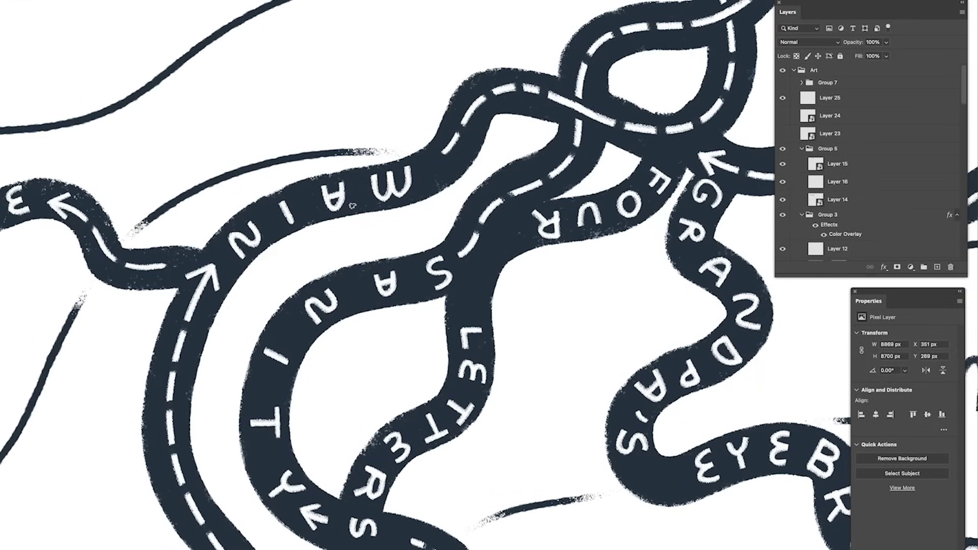
scroll(352, 205, "down", 3)
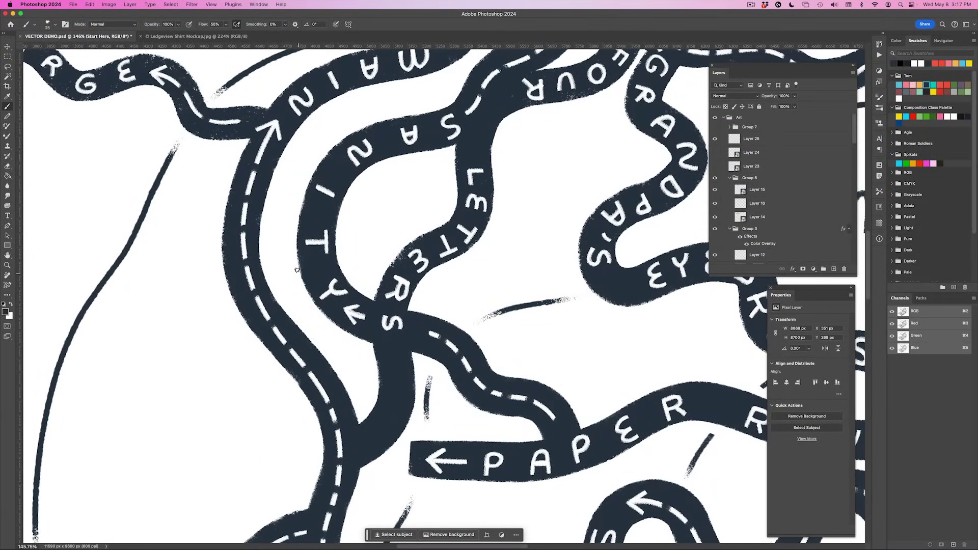
scroll(357, 274, "down", 2)
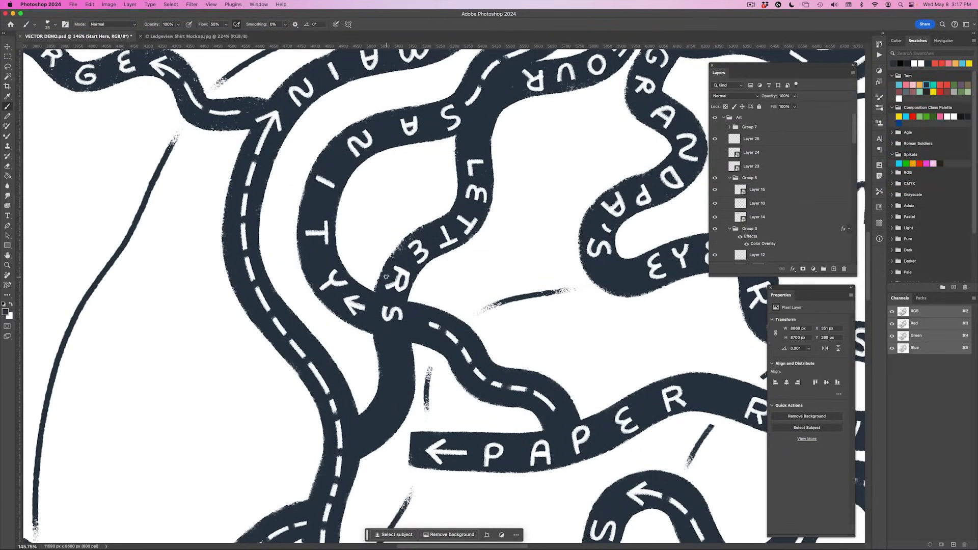
scroll(386, 276, "down", 2)
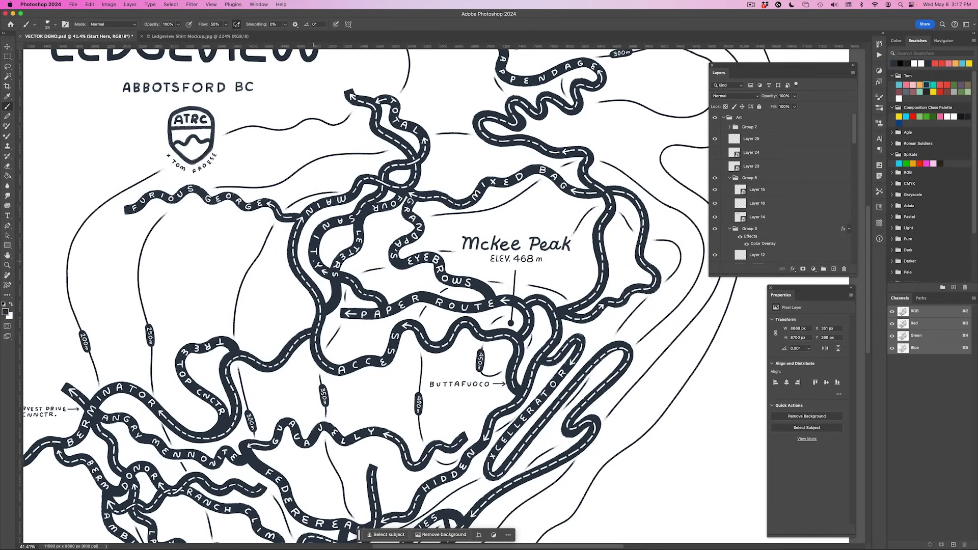
key("super+alt+i")
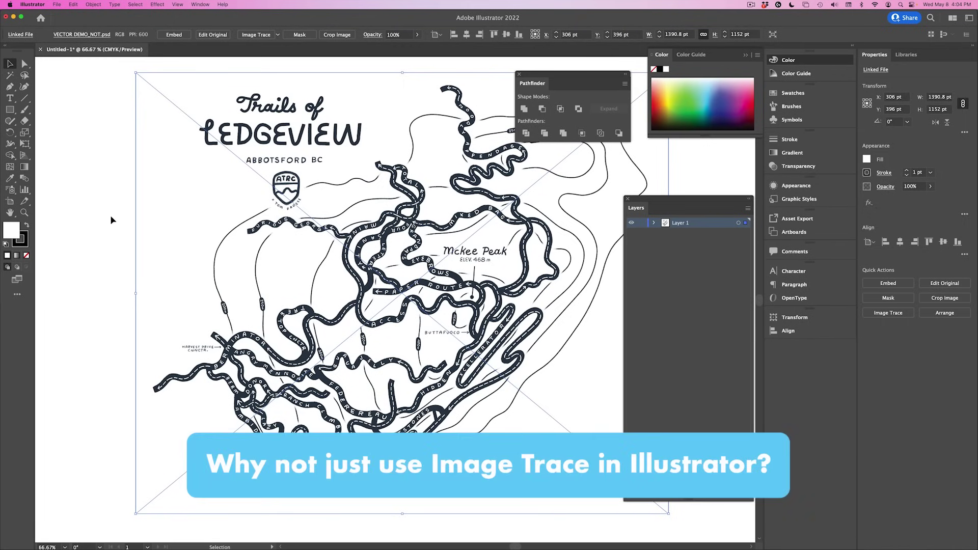
- Switch to Illustrator and examine the edges and lettering of the placed VECTOR DEMO_NOT.psd image up close
key("a")
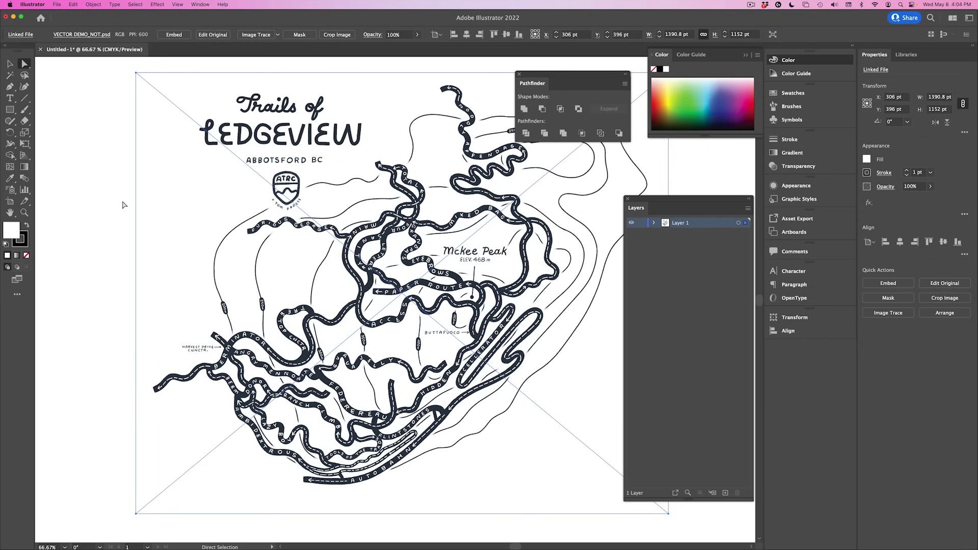
left_click(87, 212)
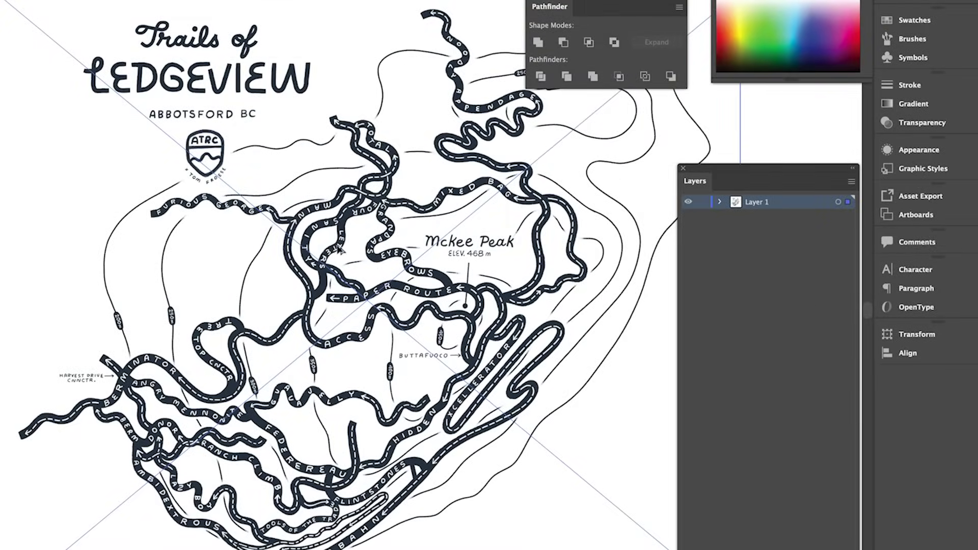
scroll(339, 249, "up", 3)
scroll(389, 233, "up", 4)
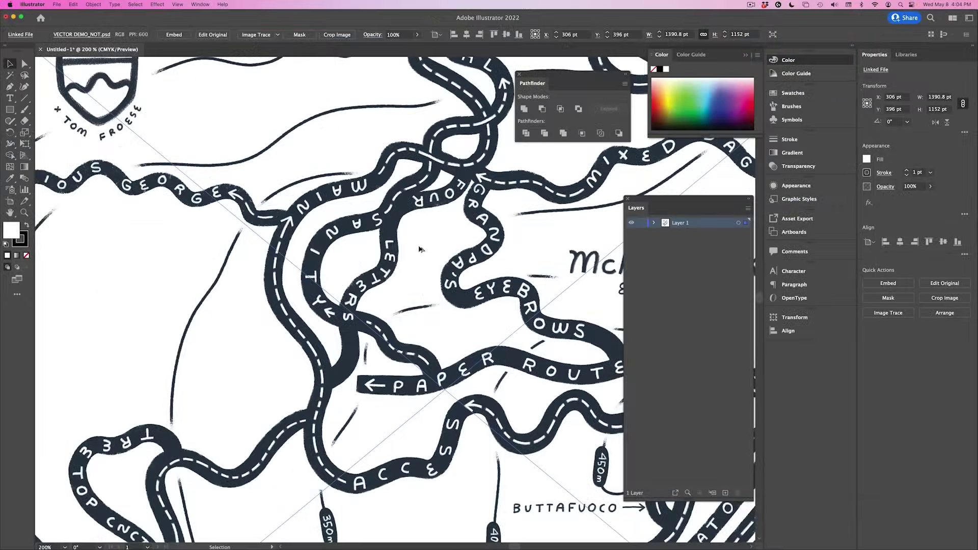
scroll(377, 217, "up", 4)
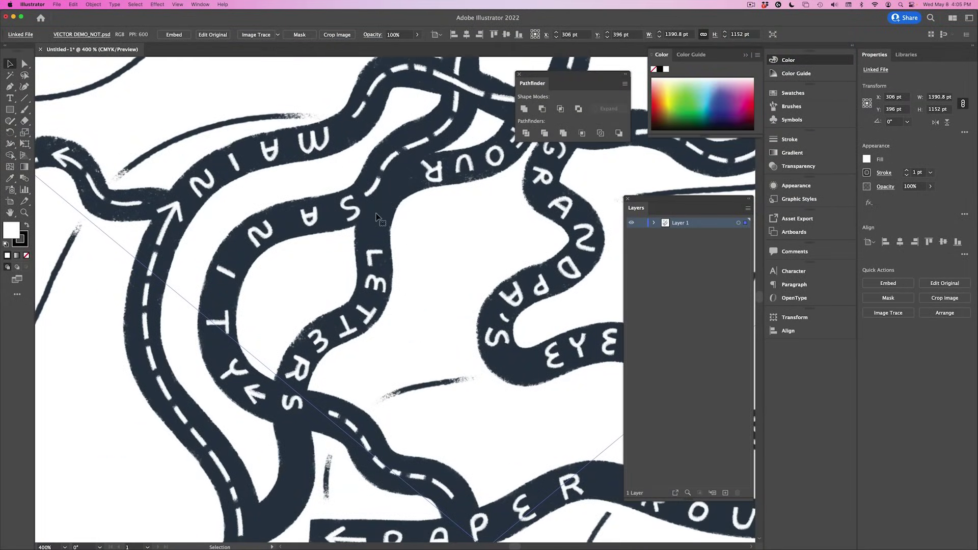
scroll(377, 216, "down", 4)
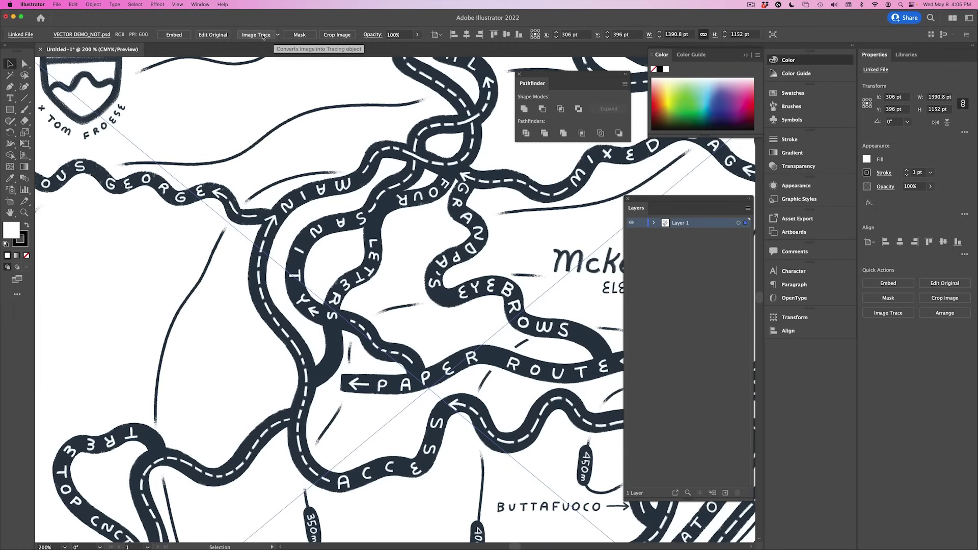
- Trace the placed map image with the Black and White Logo preset and examine the traced lettering and edges
left_click(278, 35)
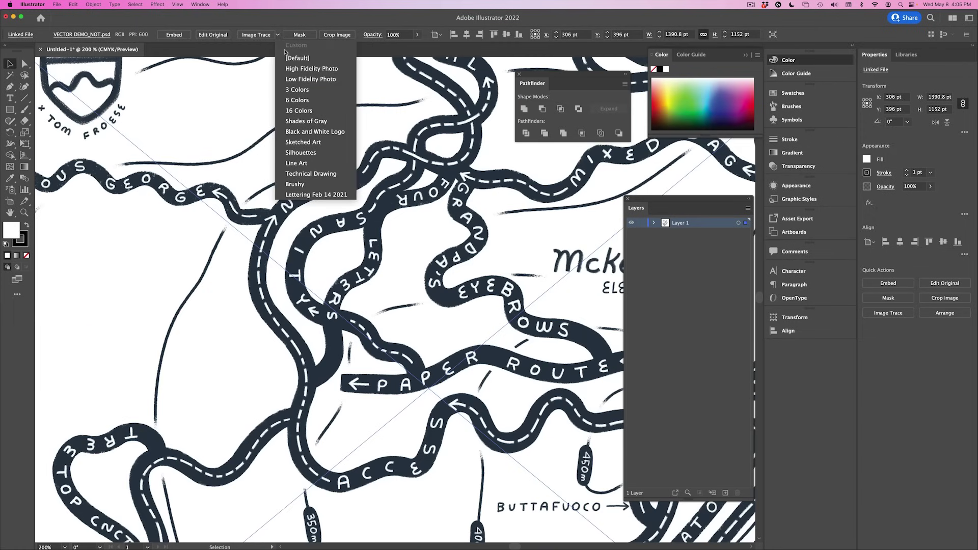
left_click(314, 132)
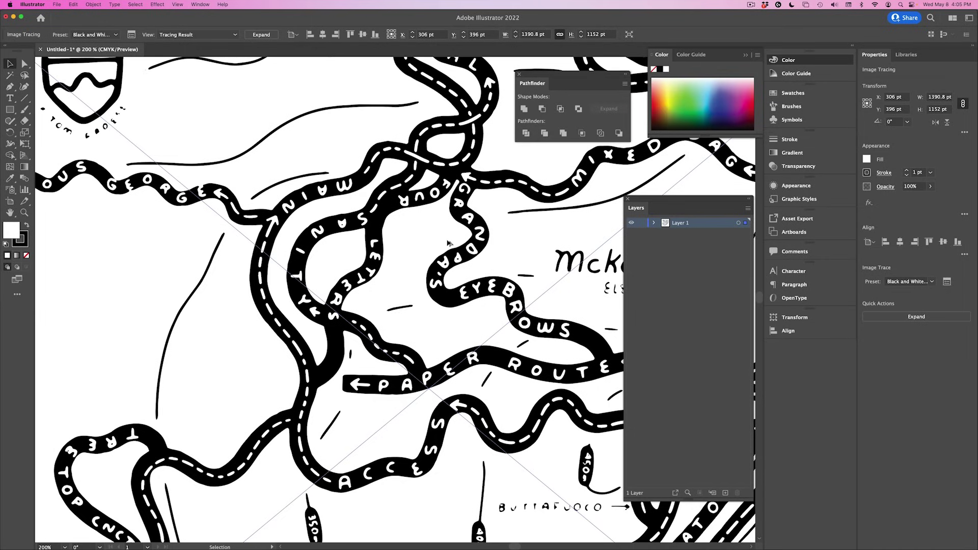
scroll(448, 243, "up", 1)
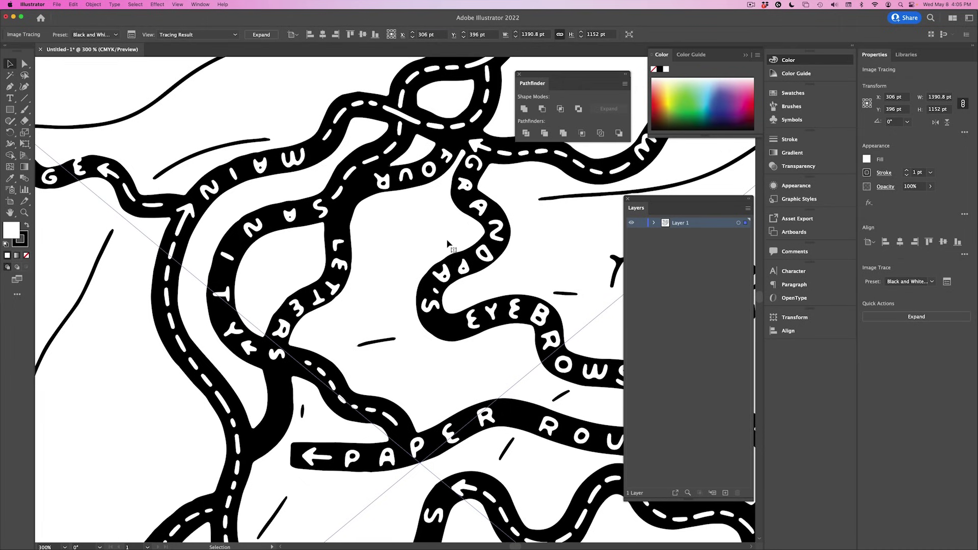
scroll(448, 243, "down", 2)
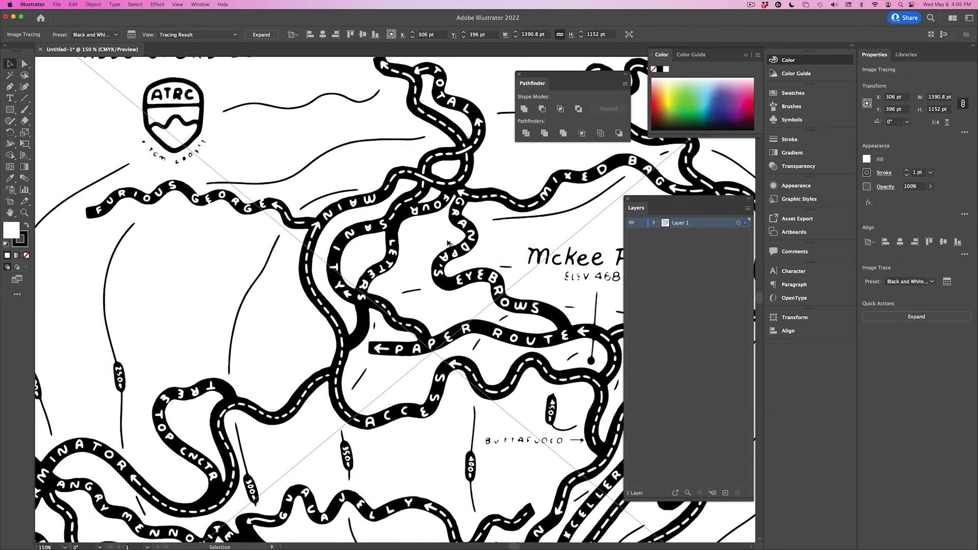
scroll(448, 245, "down", 2)
left_click_drag(448, 245, 370, 257)
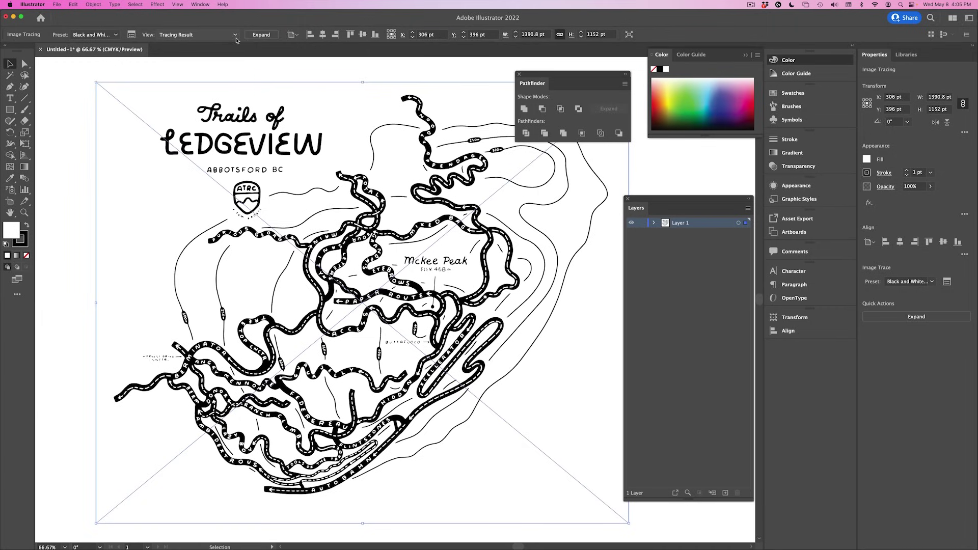
- Open the Image Trace settings beside the map title and review the advanced options
left_click(130, 34)
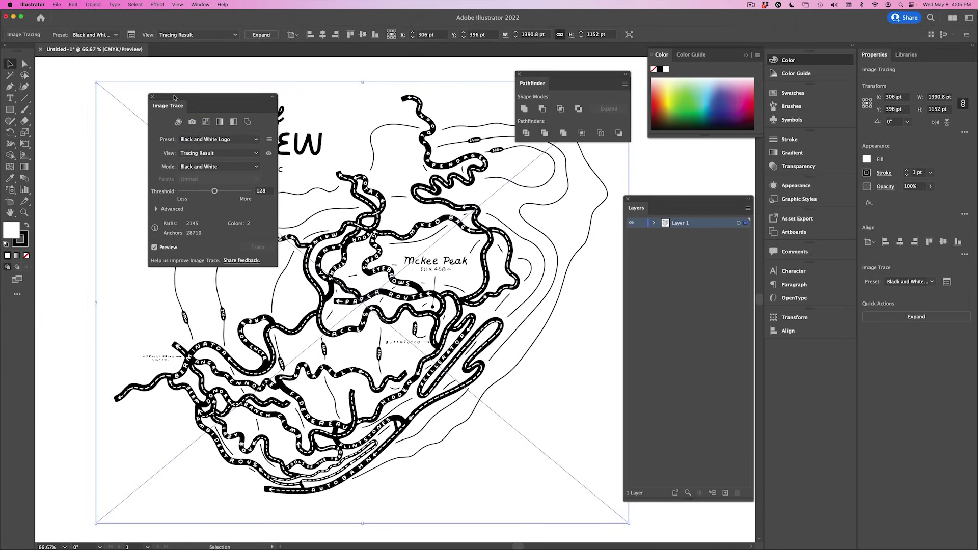
left_click_drag(174, 97, 355, 91)
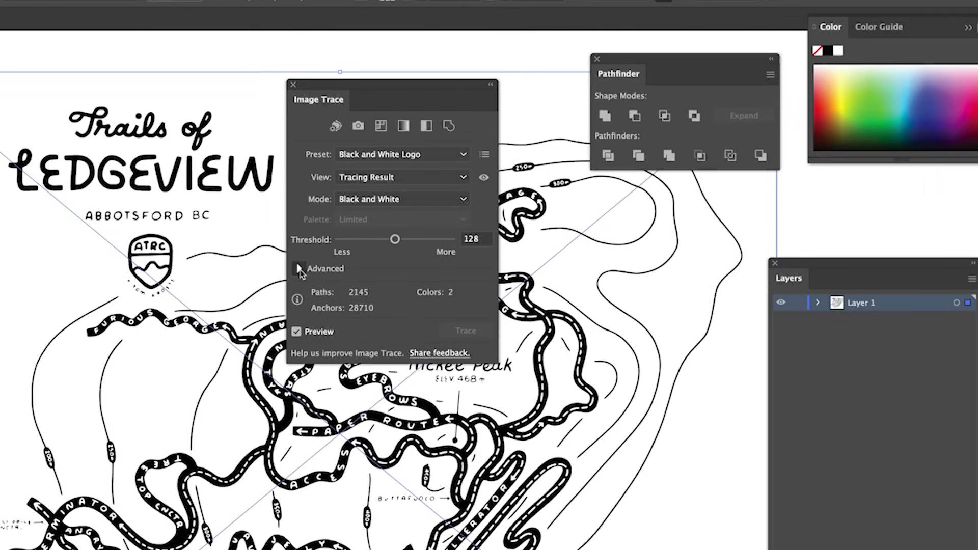
left_click(337, 201)
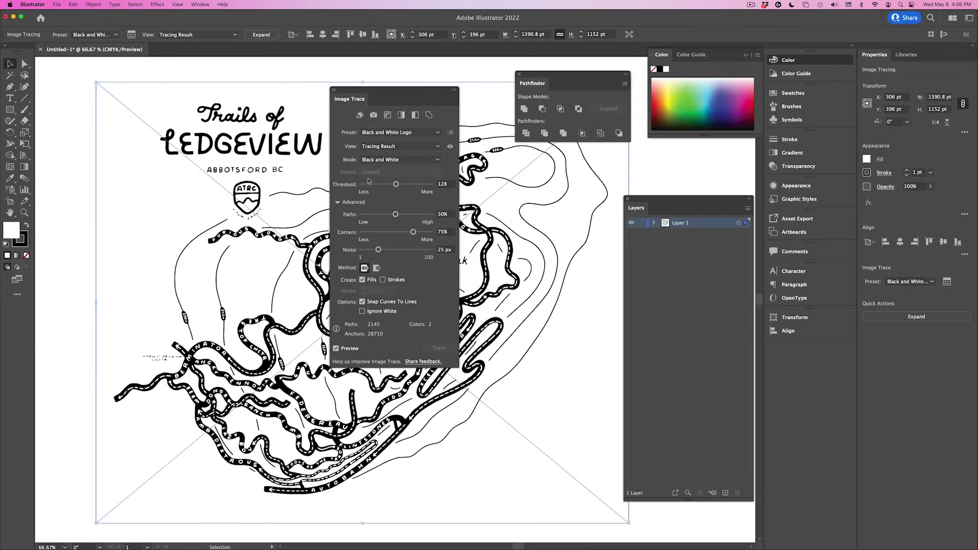
double_click(349, 90)
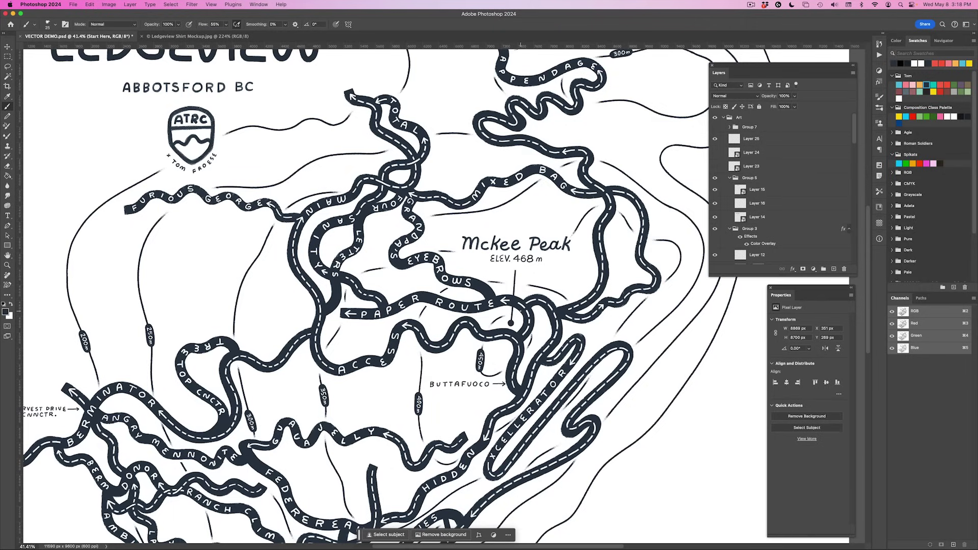
- Switch to Photoshop and convert all layers from the Art group through the Sketch group into one Smart Object, leaving out Background
scroll(516, 307, "down", 3)
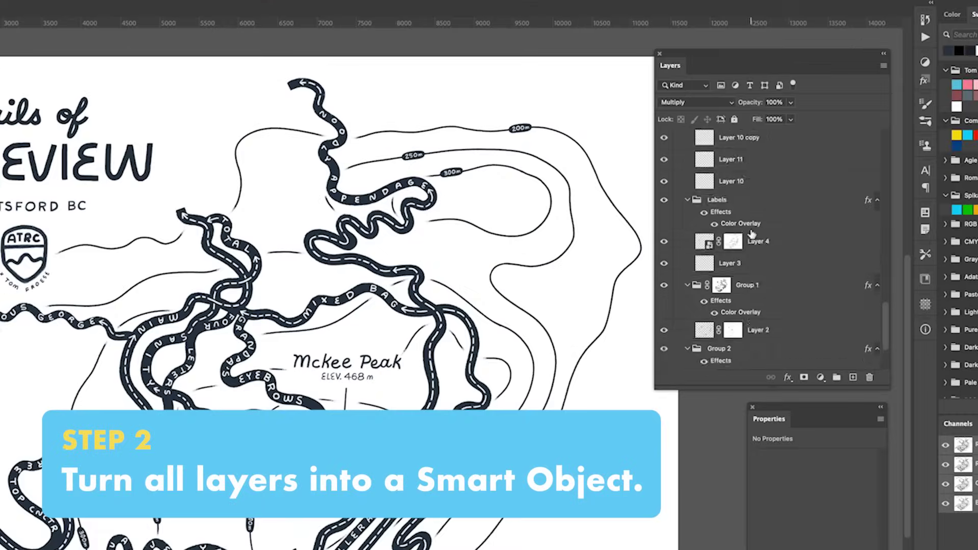
scroll(769, 180, "down", 3)
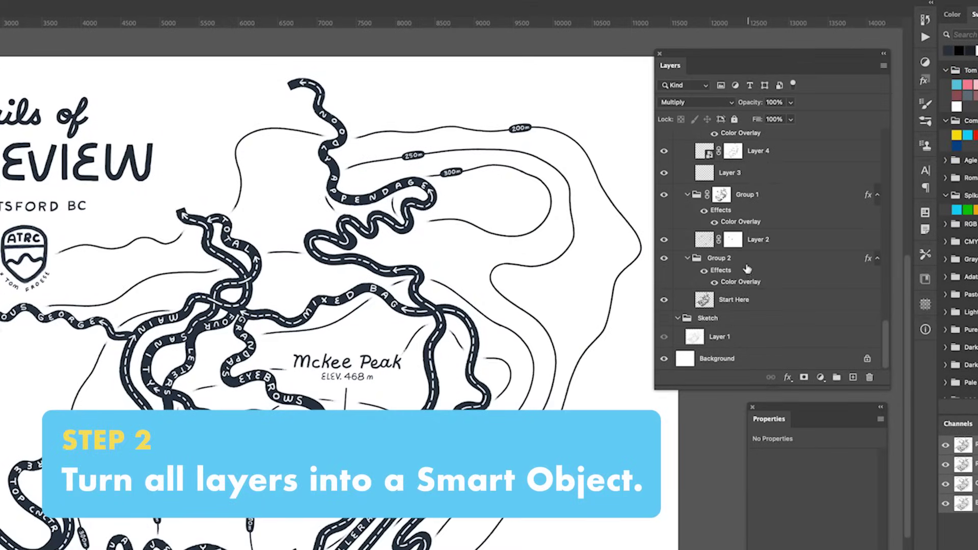
left_click(750, 318, "shift")
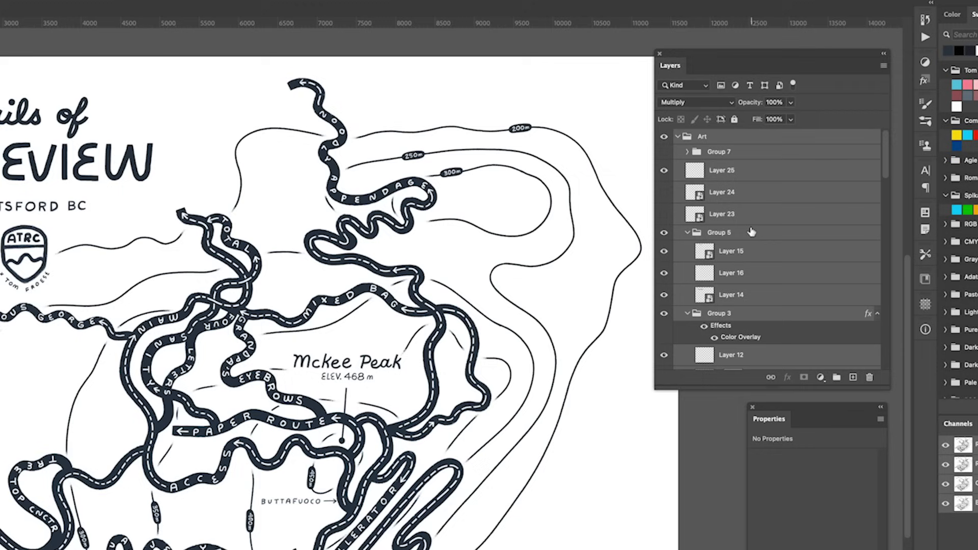
right_click(747, 176)
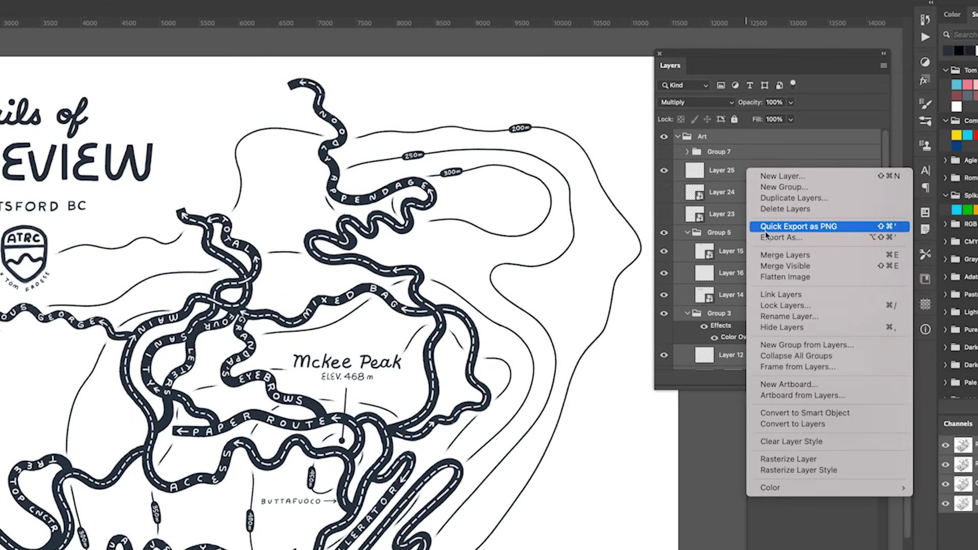
left_click(793, 396)
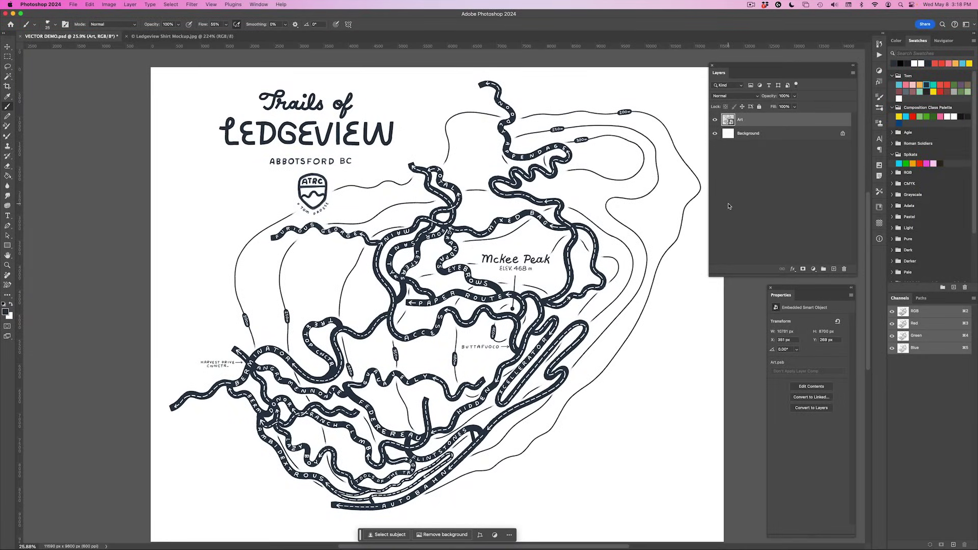
- Add a Threshold adjustment layer above the Art Smart Object
left_click(813, 270)
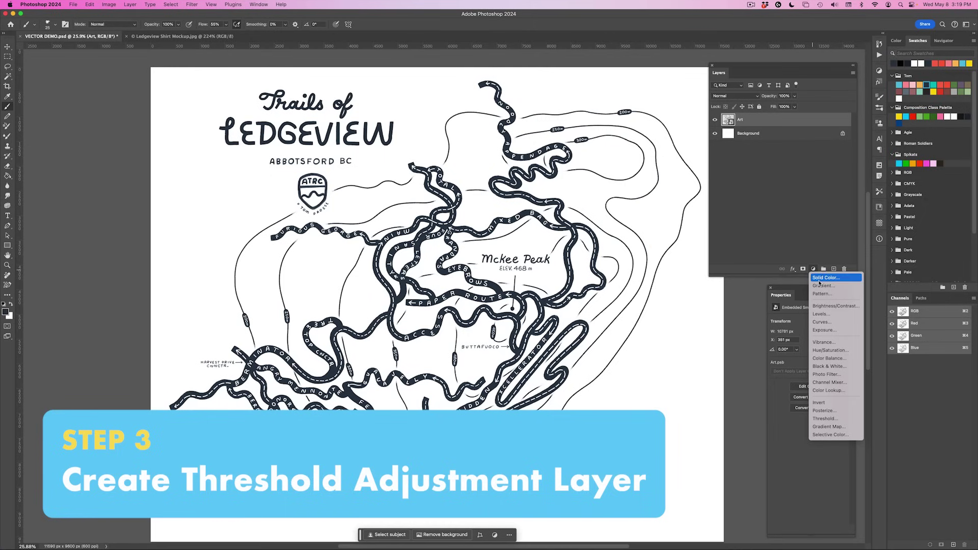
left_click(835, 419)
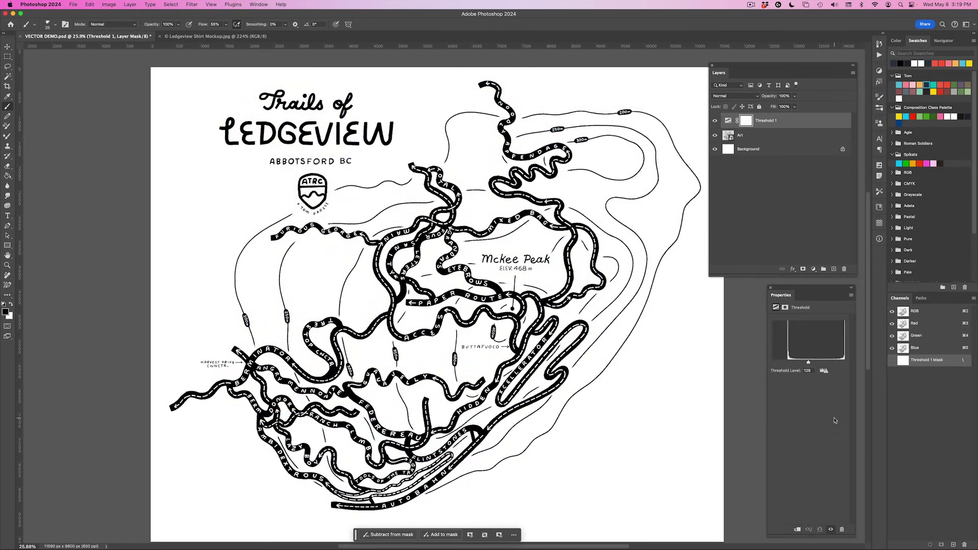
- Apply a Gaussian Blur with a radius of 1.0 pixels to the Art Smart Object
left_click(751, 137)
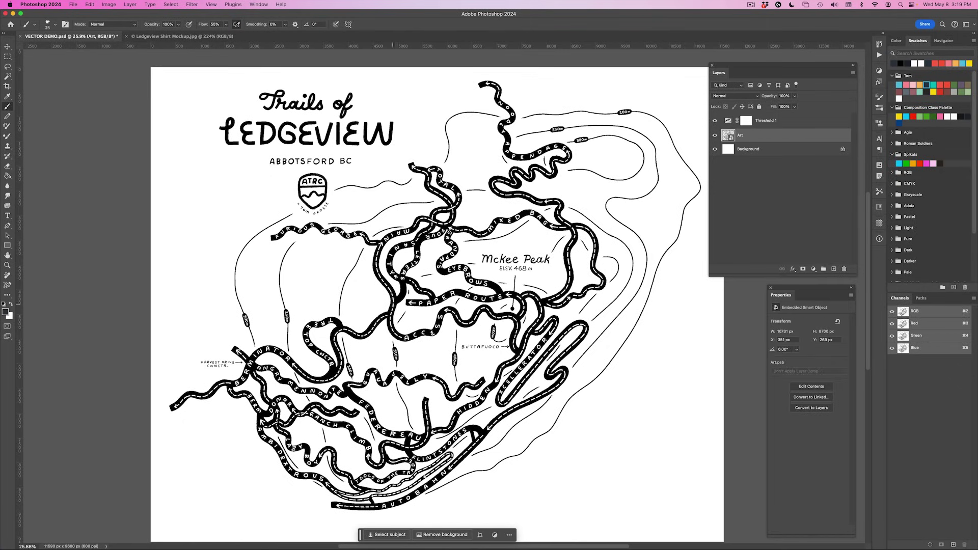
scroll(462, 284, "up", 5)
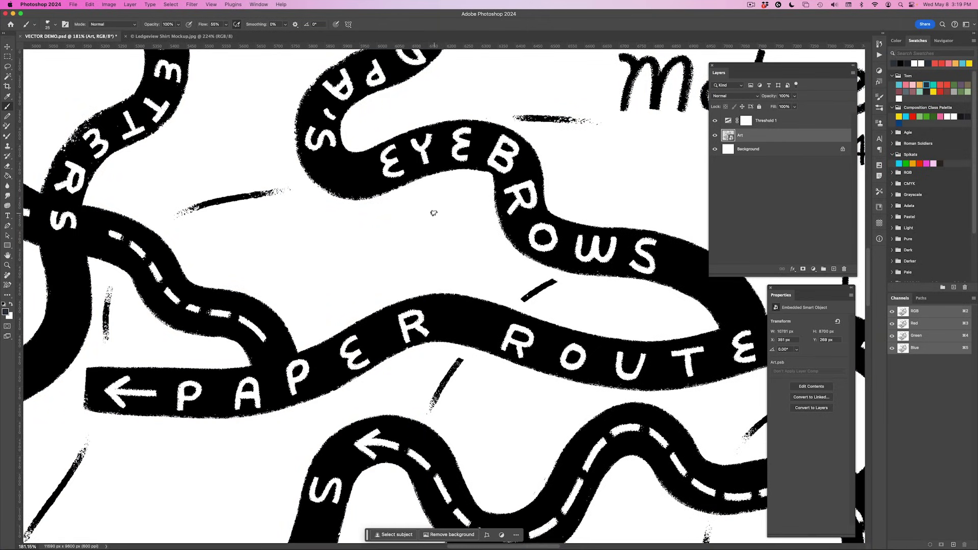
left_click(193, 5)
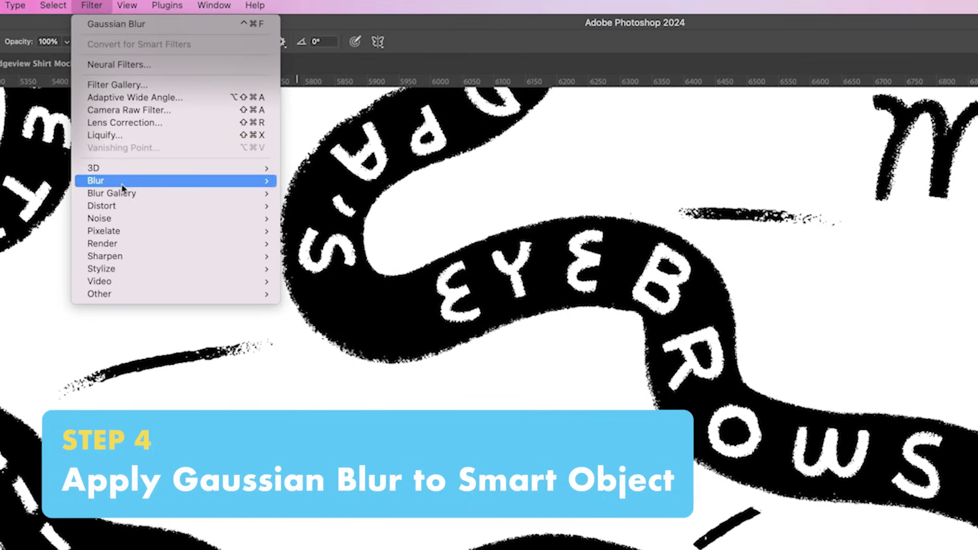
mouse_move(270, 183)
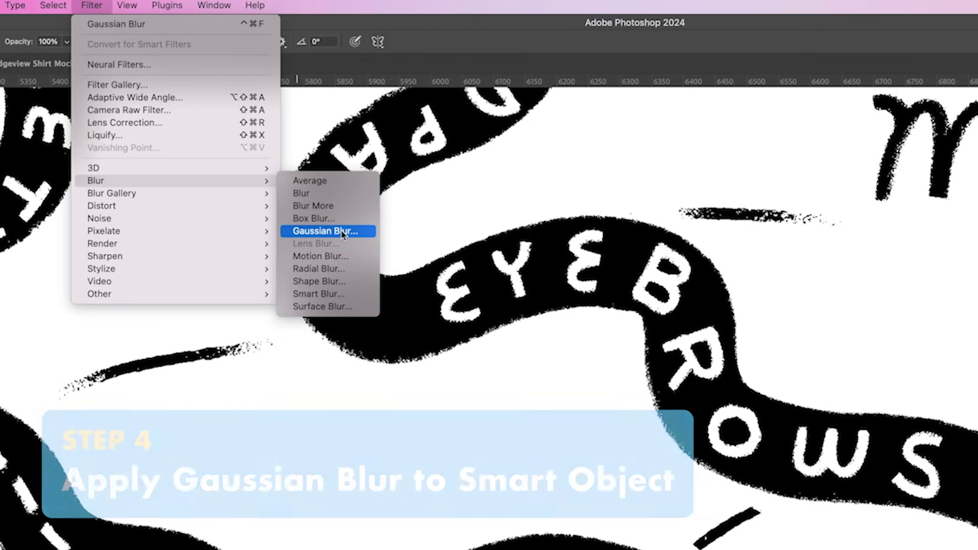
left_click(342, 232)
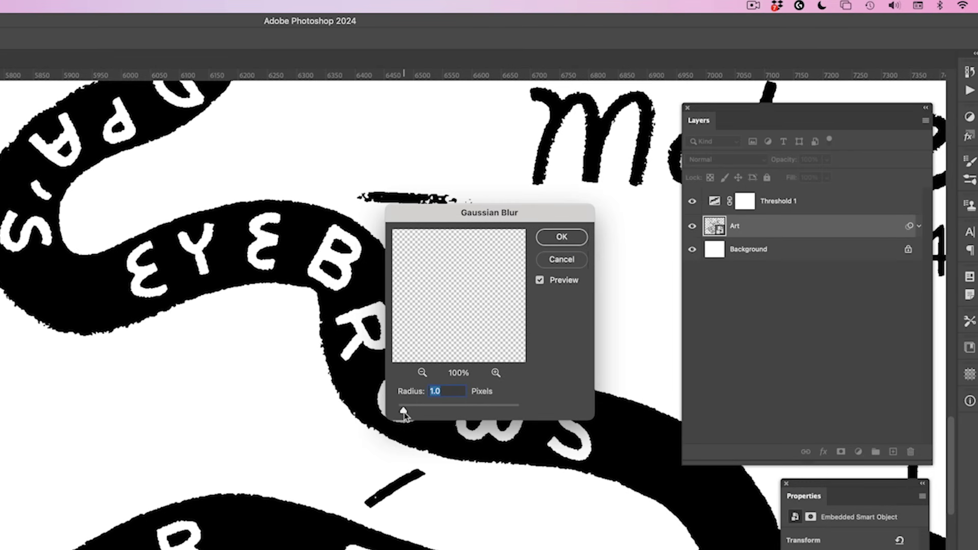
left_click_drag(404, 414, 413, 412)
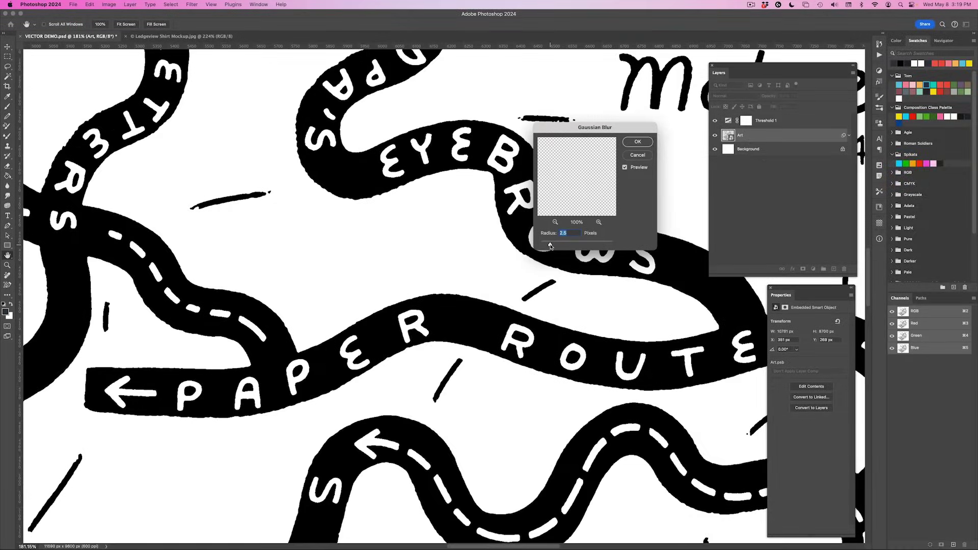
left_click_drag(550, 246, 541, 247)
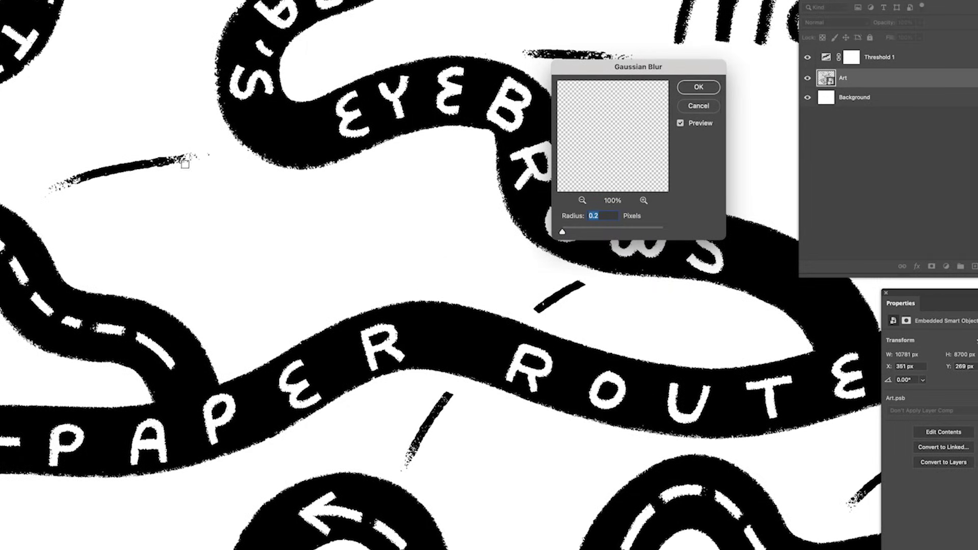
left_click_drag(562, 233, 566, 234)
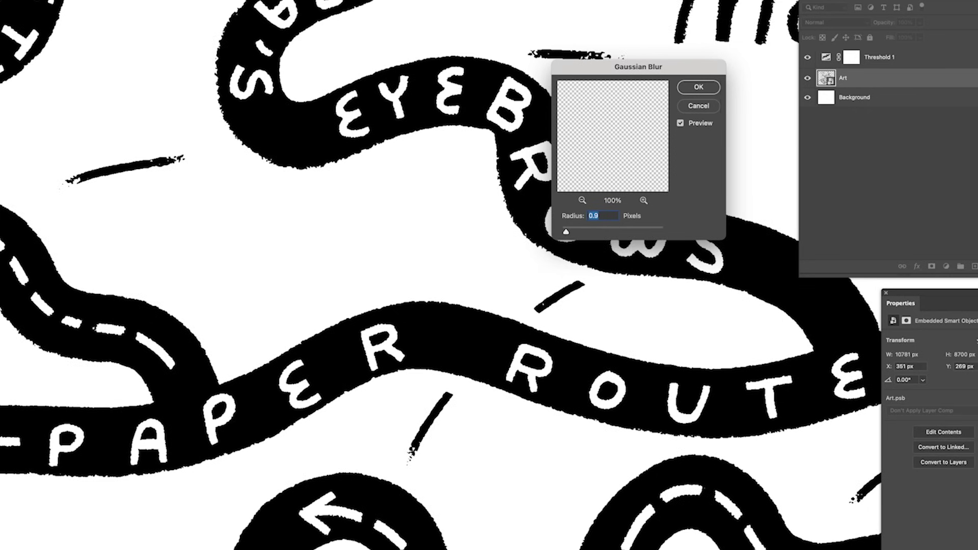
type("1")
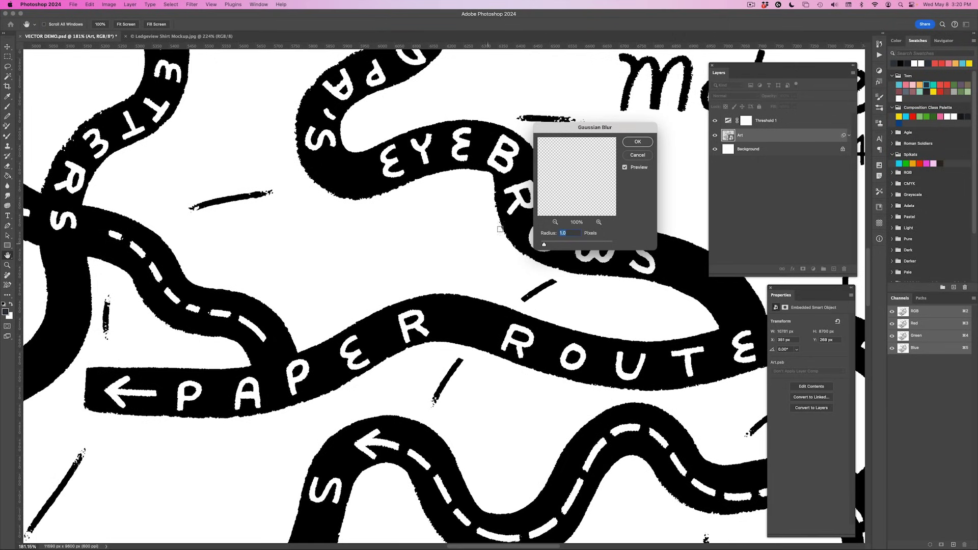
left_click(637, 142)
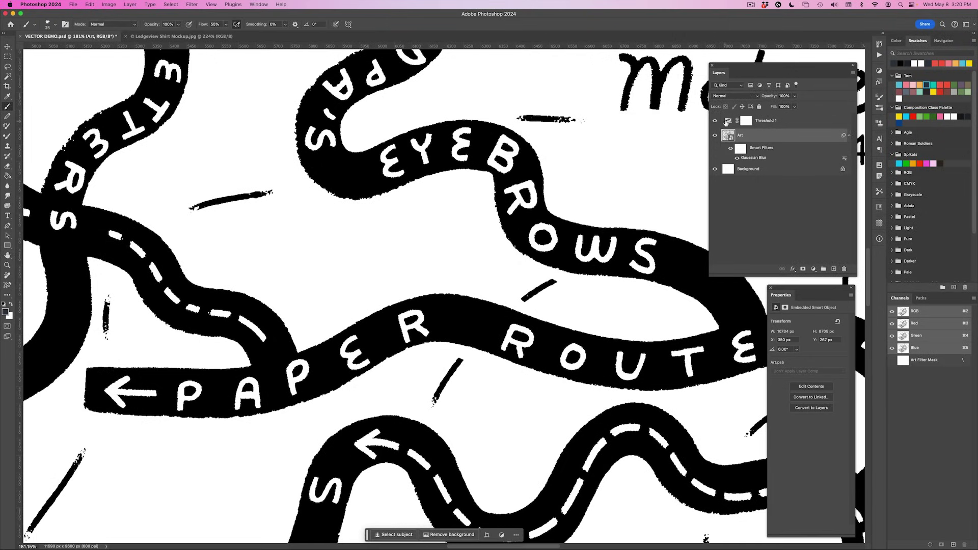
- Refine the Threshold 1 adjustment by trying lighter and darker levels, settling on a Threshold Level of 190
left_click(746, 121)
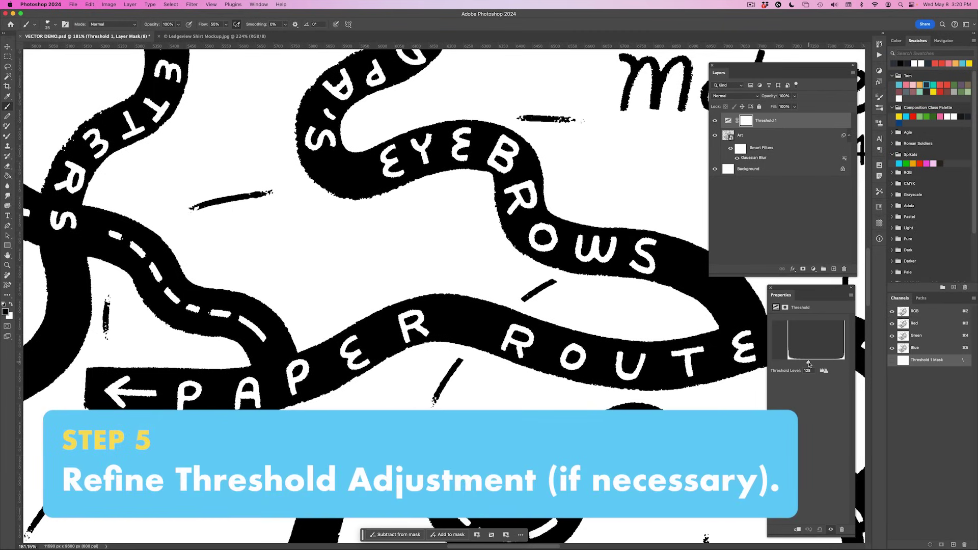
left_click_drag(809, 364, 834, 364)
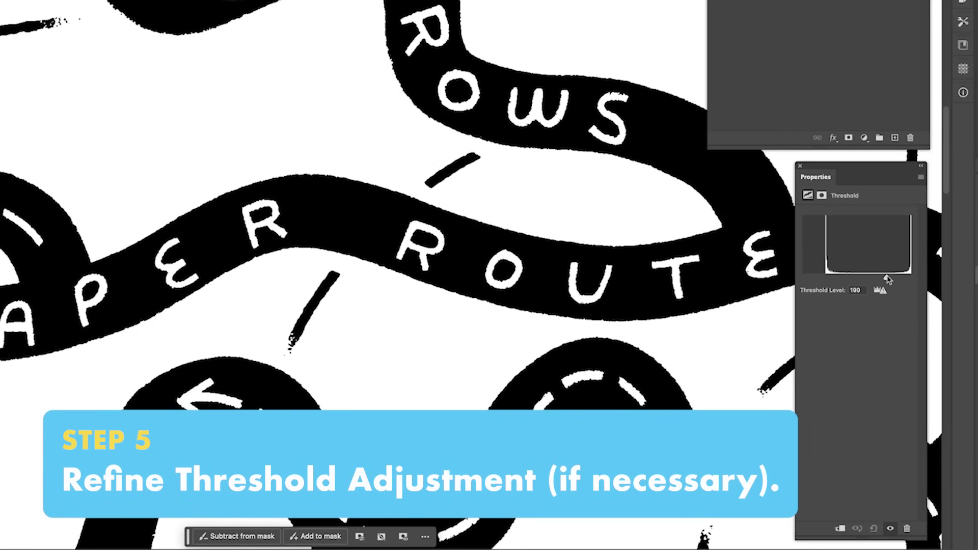
left_click_drag(890, 280, 834, 282)
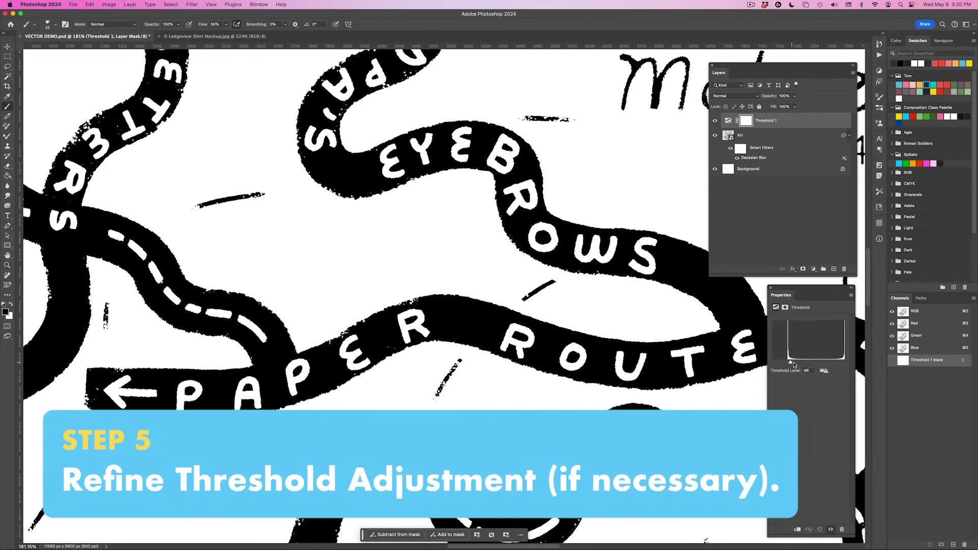
left_click_drag(794, 365, 826, 365)
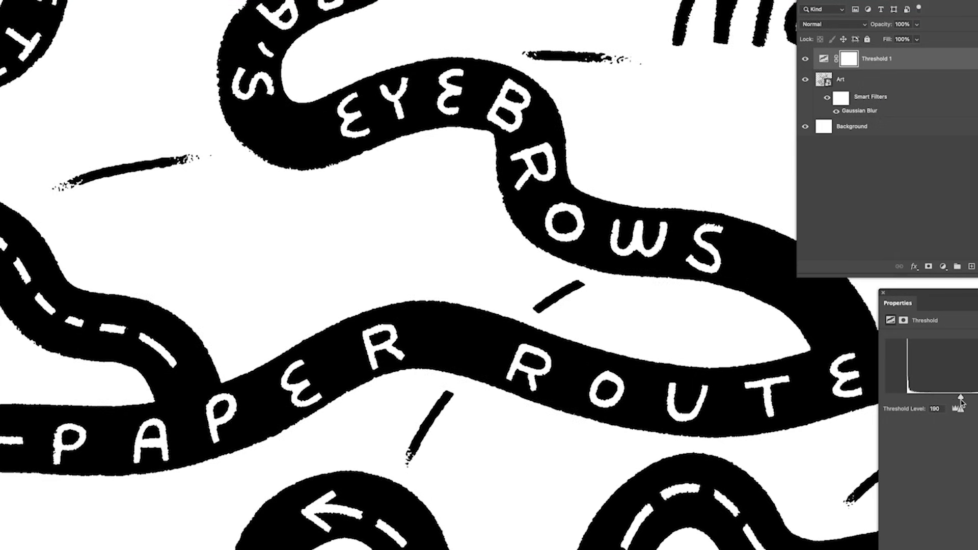
left_click_drag(961, 401, 956, 402)
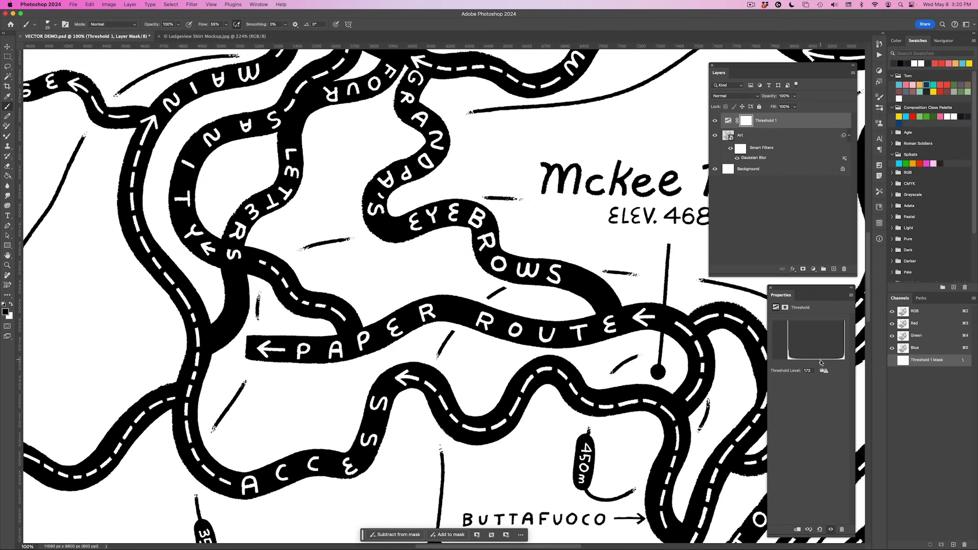
left_click_drag(825, 364, 820, 364)
scroll(613, 369, "down", 1)
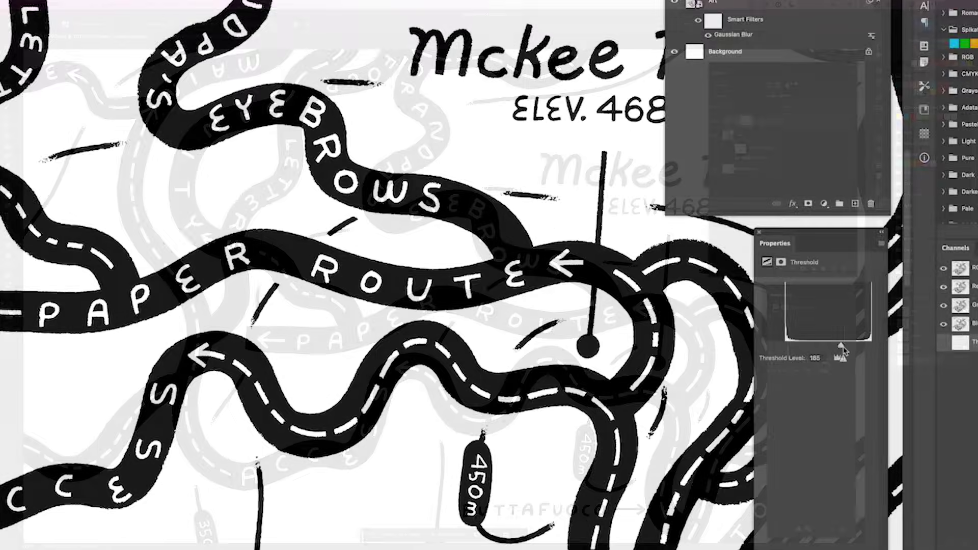
left_click_drag(825, 364, 825, 363)
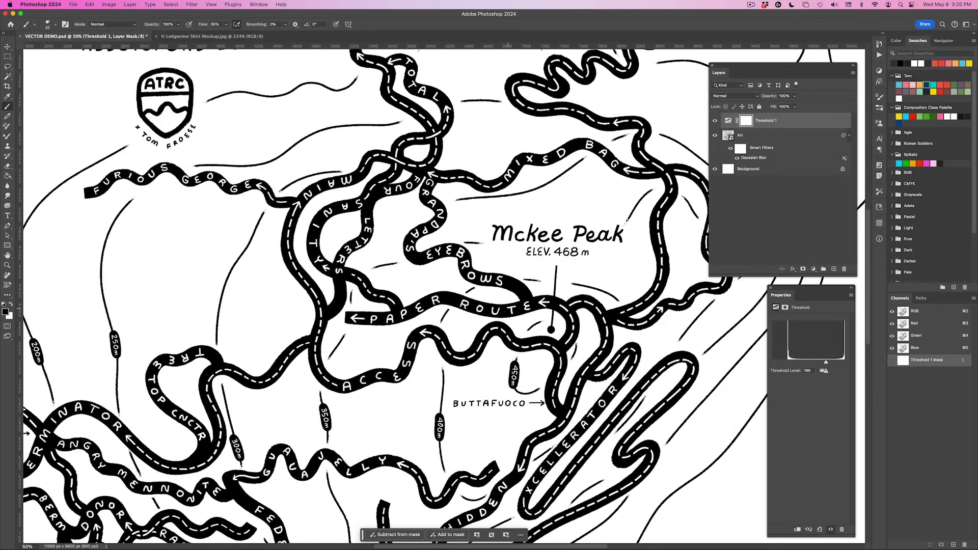
- Select the entire canvas and copy the merged artwork to the clipboard
scroll(393, 344, "down", 4)
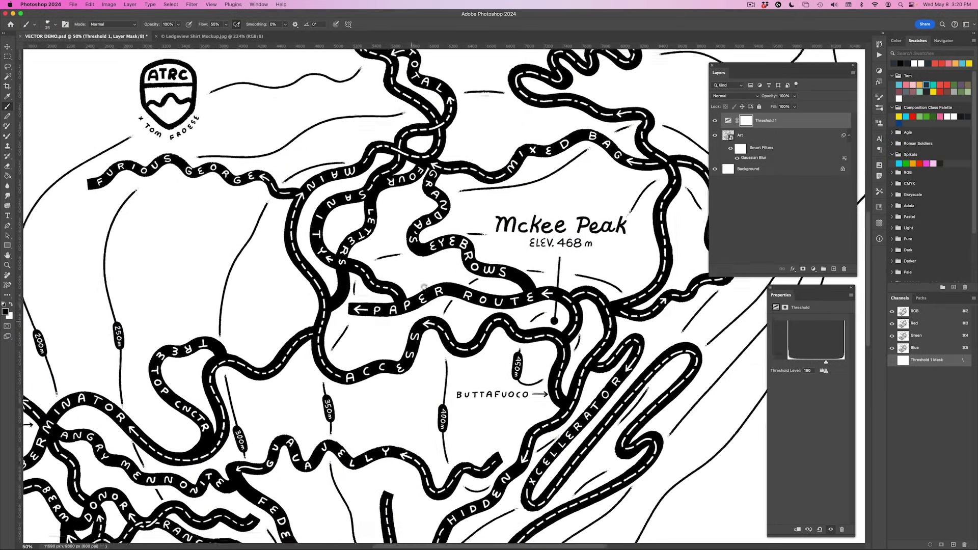
key("super+minus")
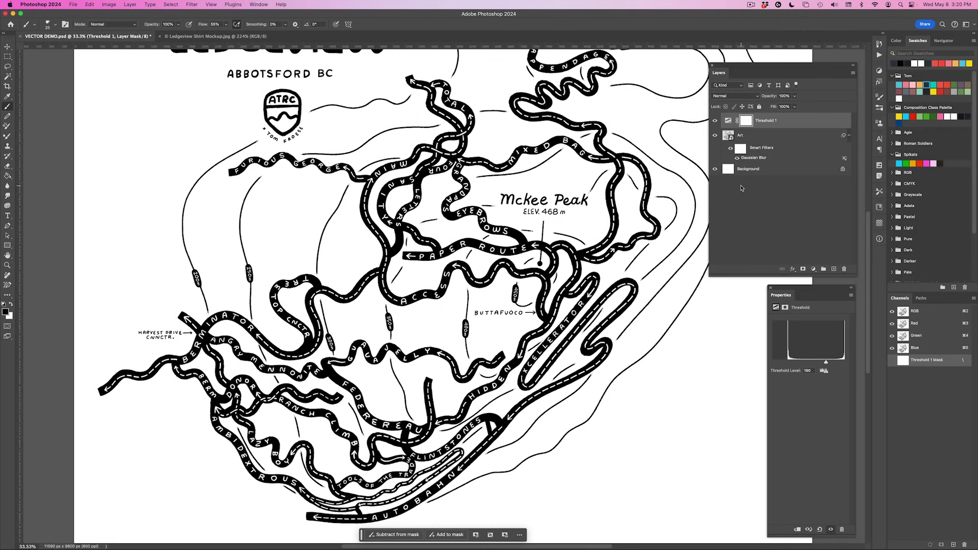
scroll(392, 295, "up", 3)
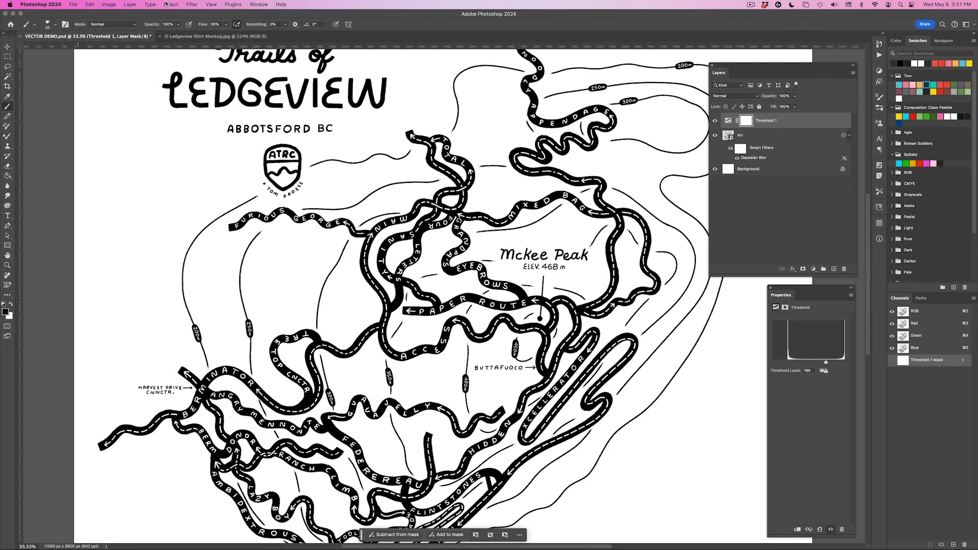
left_click(167, 5)
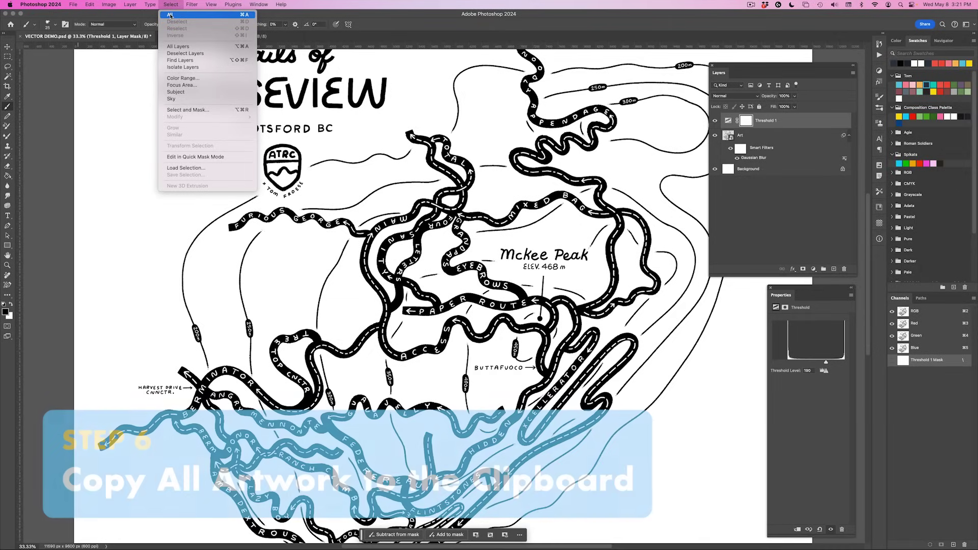
left_click(170, 15)
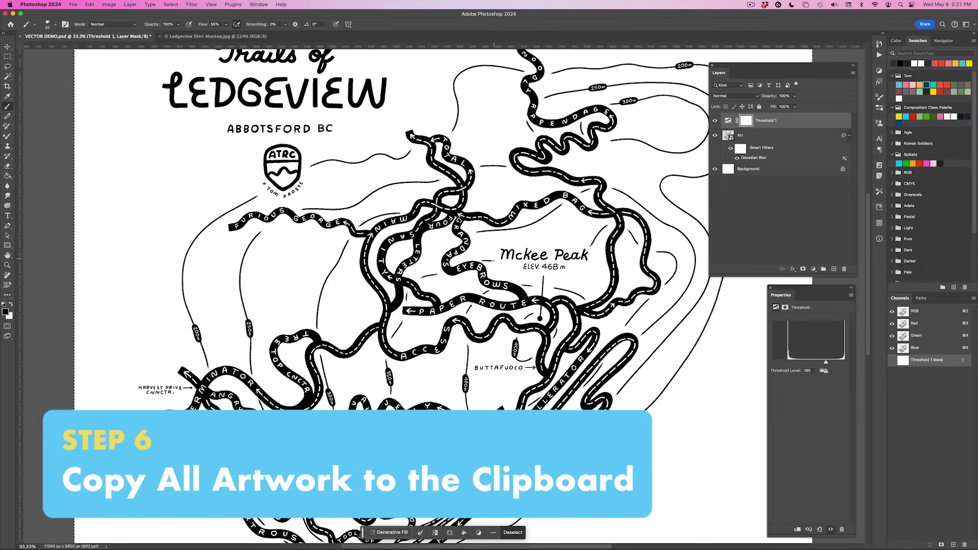
left_click(90, 4)
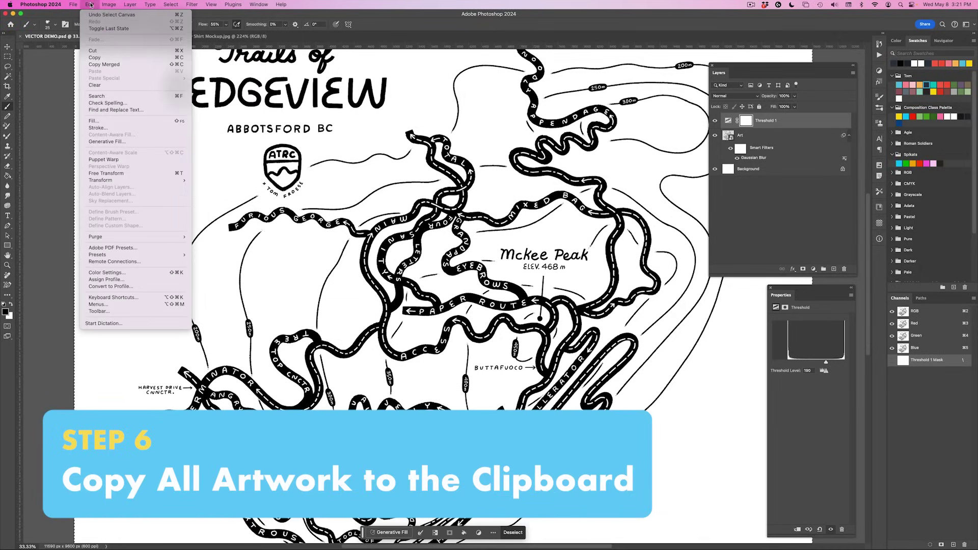
left_click(104, 65)
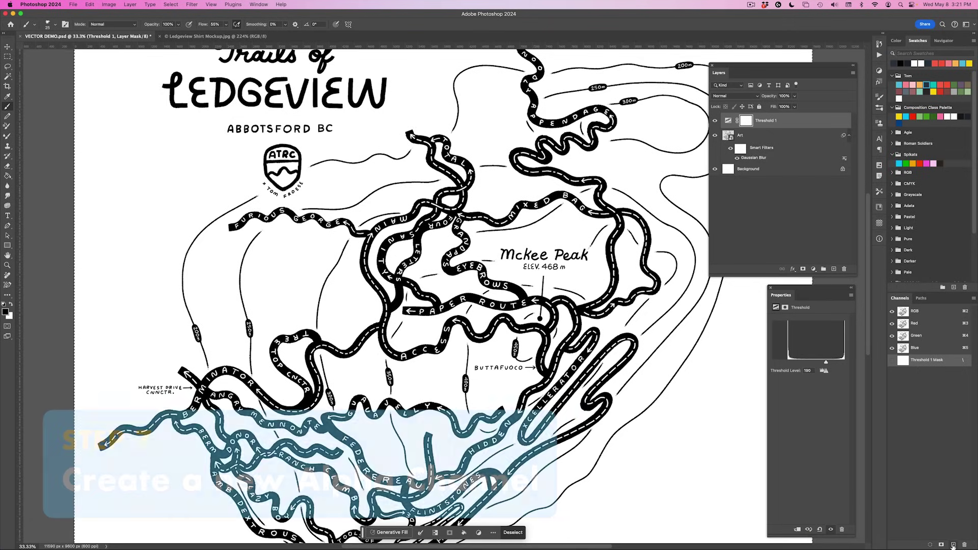
- Create a new alpha channel and paste the copied map artwork into it
left_click(259, 5)
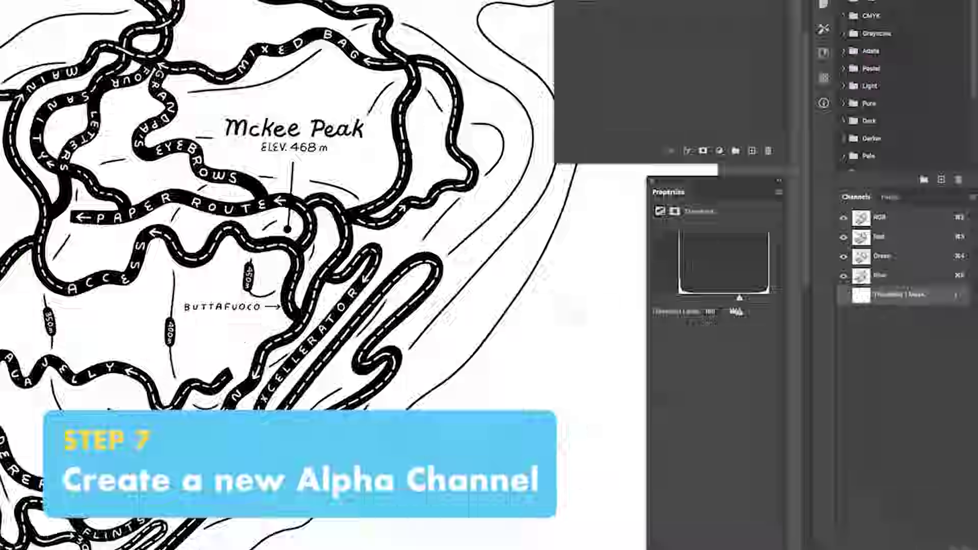
left_click(953, 545)
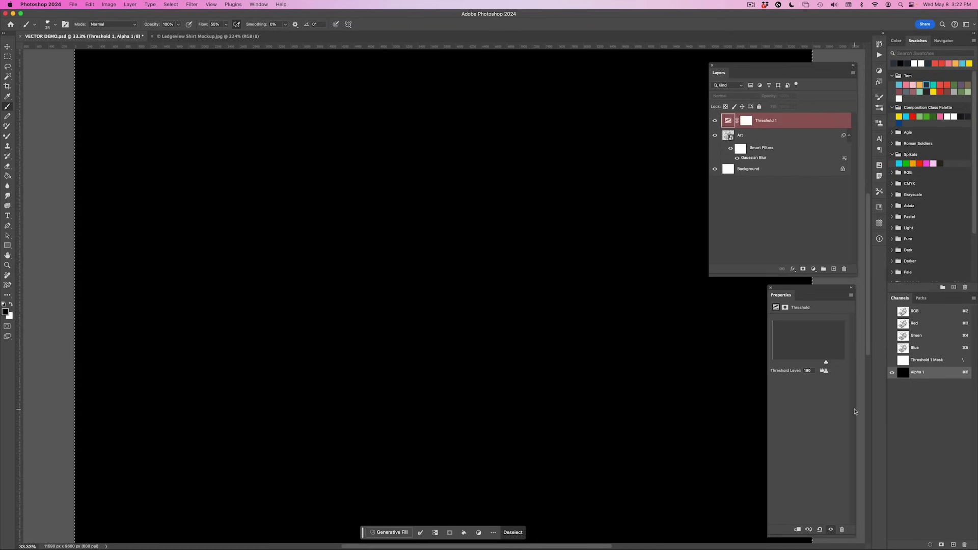
left_click(89, 4)
left_click(97, 87)
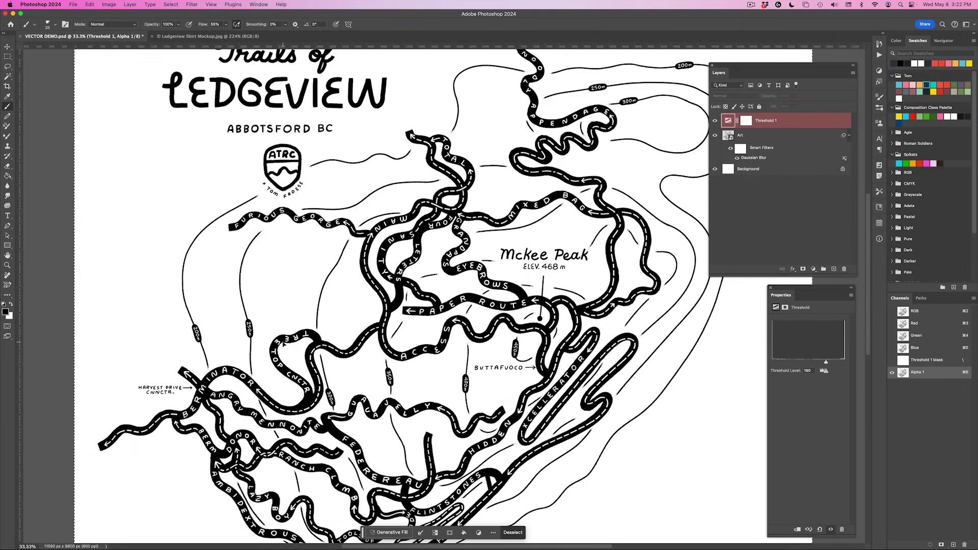
- Invert the Alpha 1 channel and load its white artwork as a selection
key("super+i")
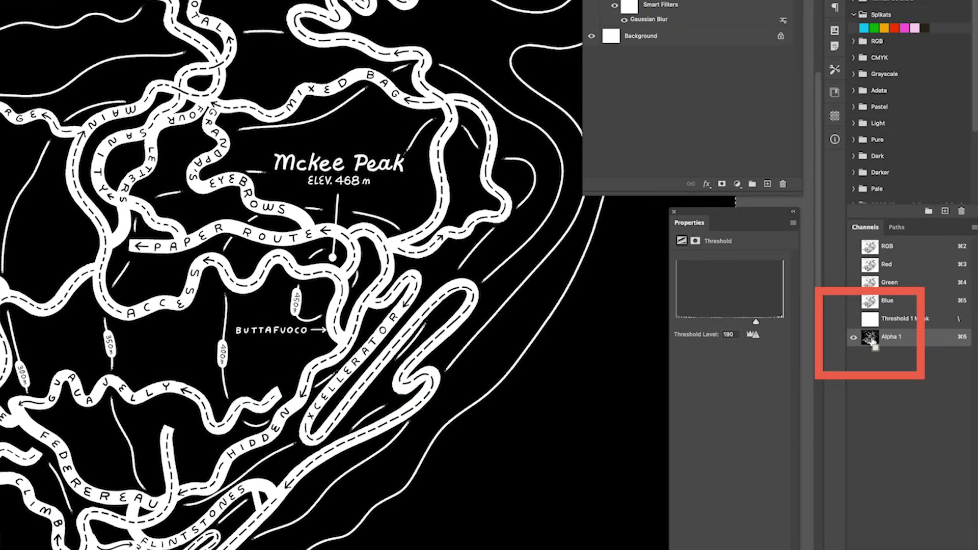
left_click(871, 339, "super")
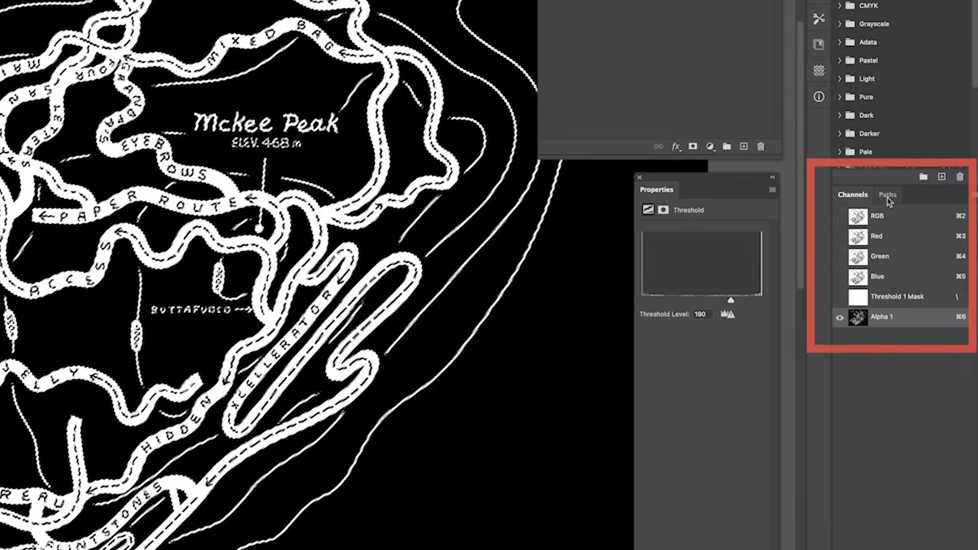
- Show the Paths panel and undock it as a floating panel over the canvas beside the Layers and Properties panels
left_click(888, 195)
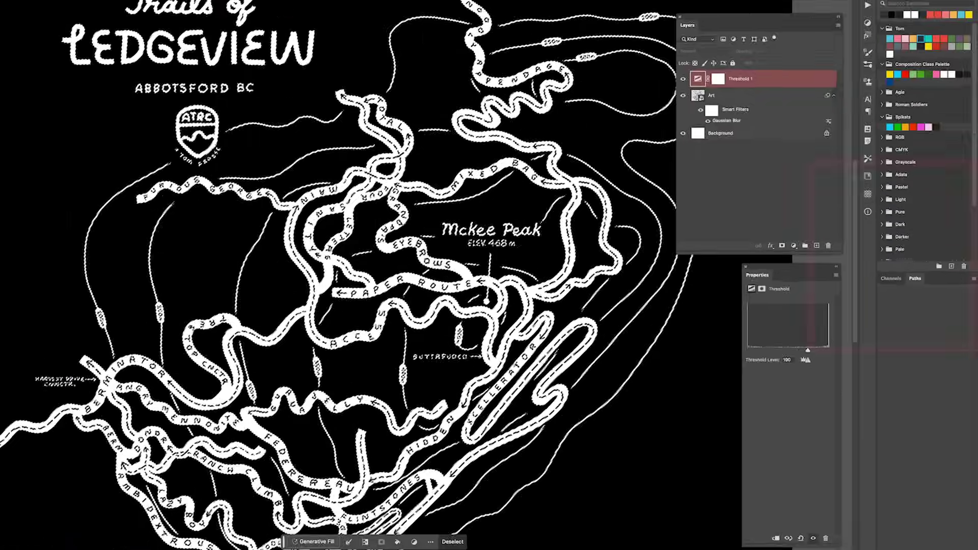
left_click(259, 4)
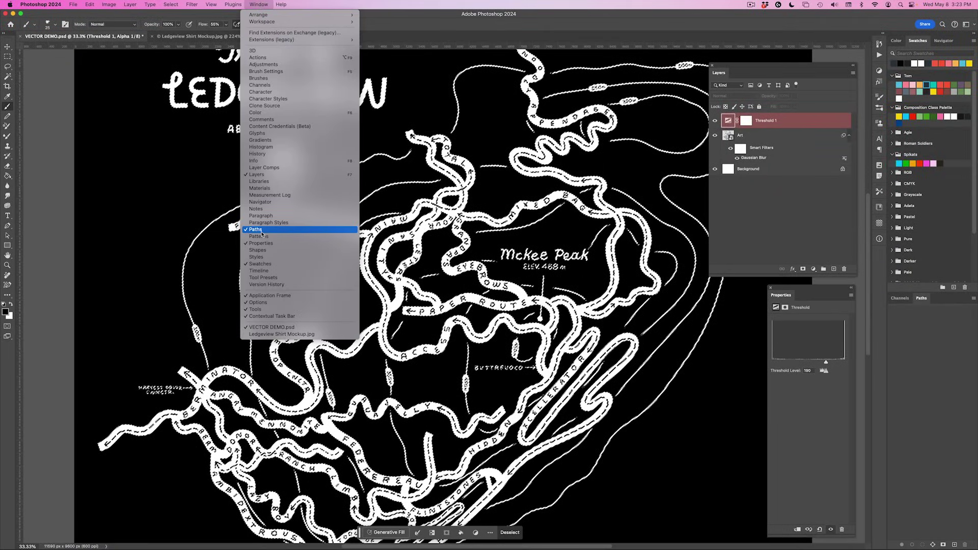
left_click(302, 232)
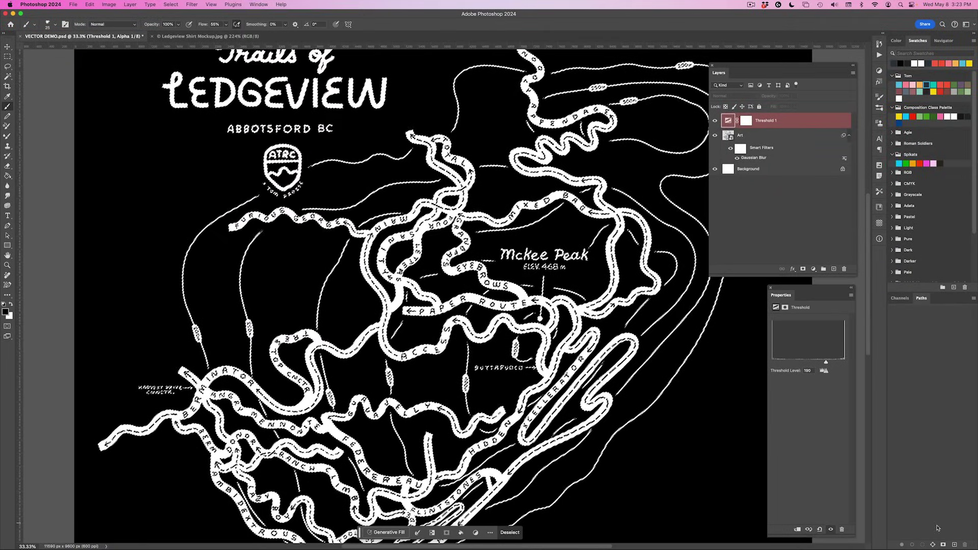
left_click_drag(921, 298, 677, 231)
left_click_drag(739, 230, 778, 410)
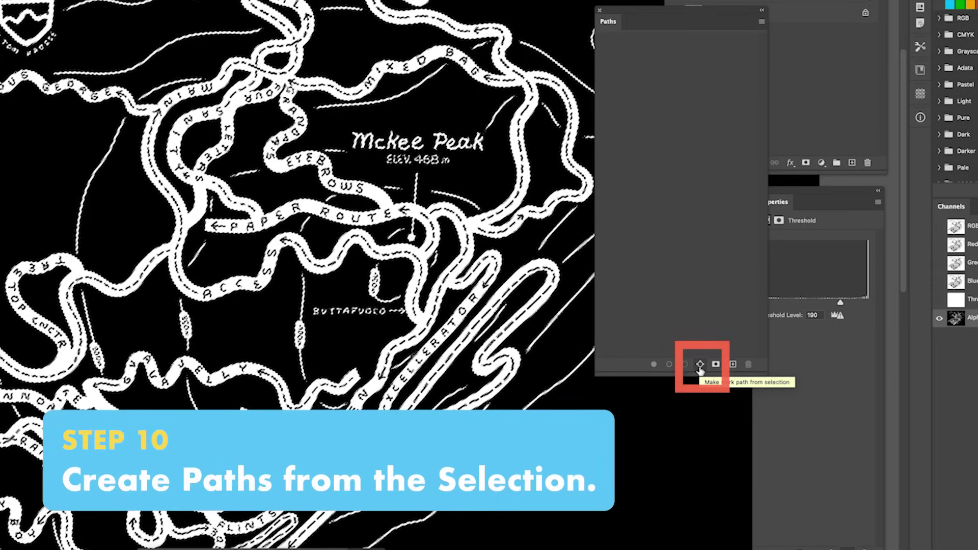
- Convert the active selection into a work path and save it under the name Ledgeview Vector
left_click(700, 365)
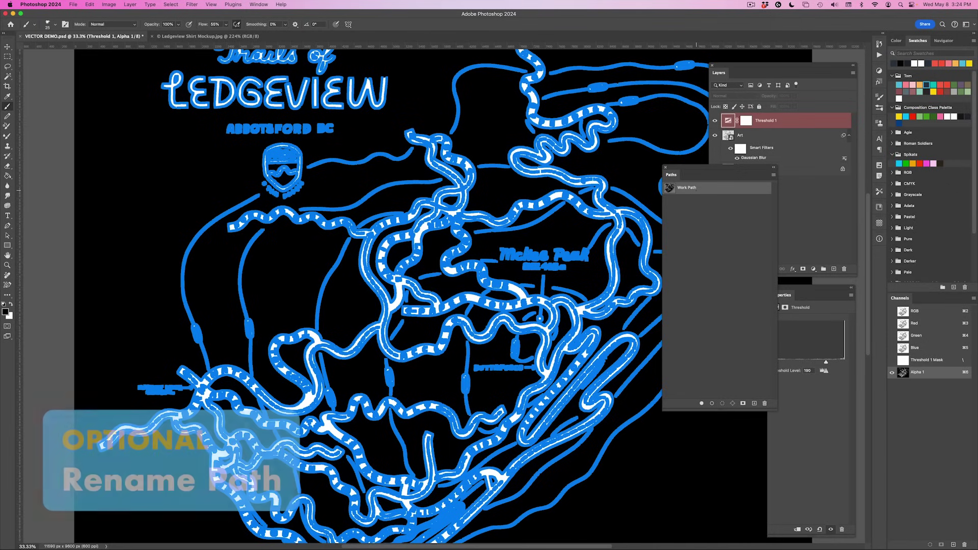
double_click(692, 189)
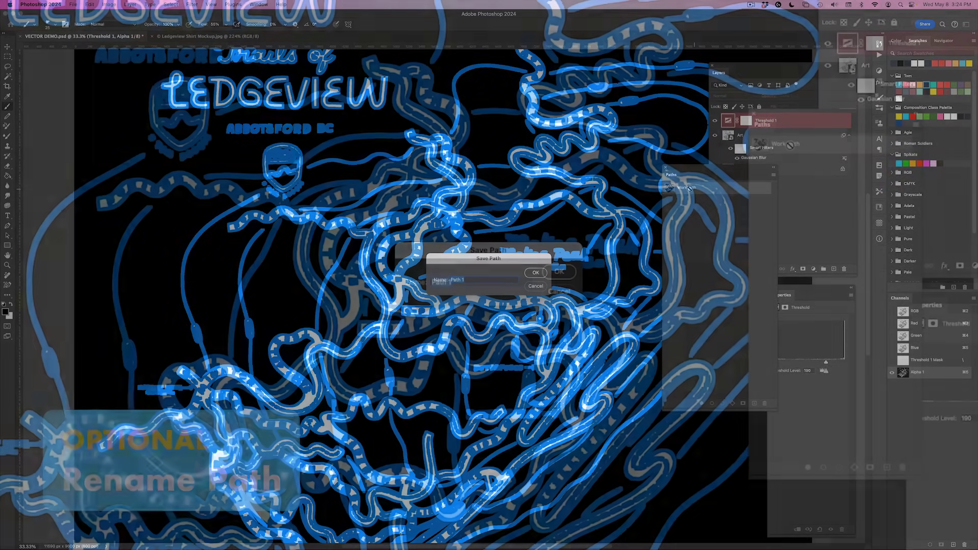
type("Ledgeview Vector")
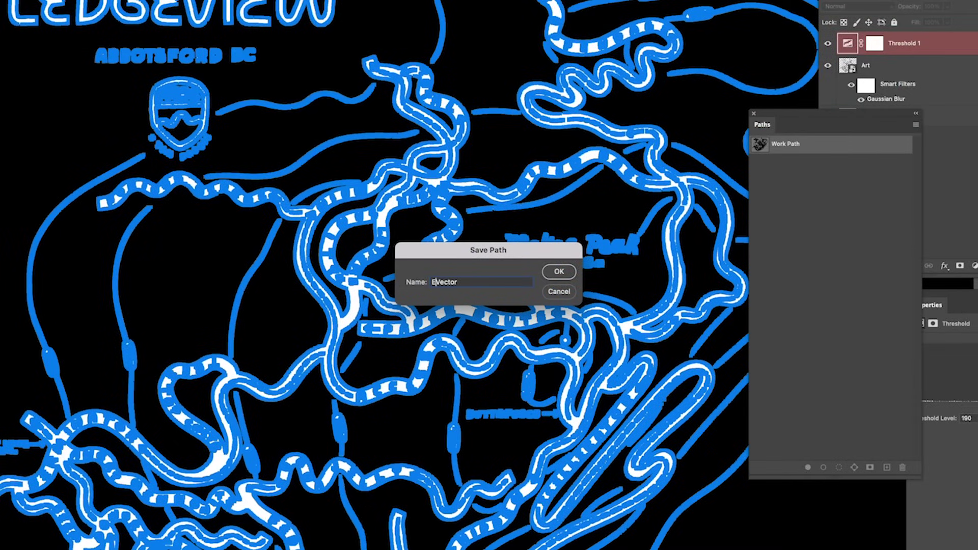
key("Return")
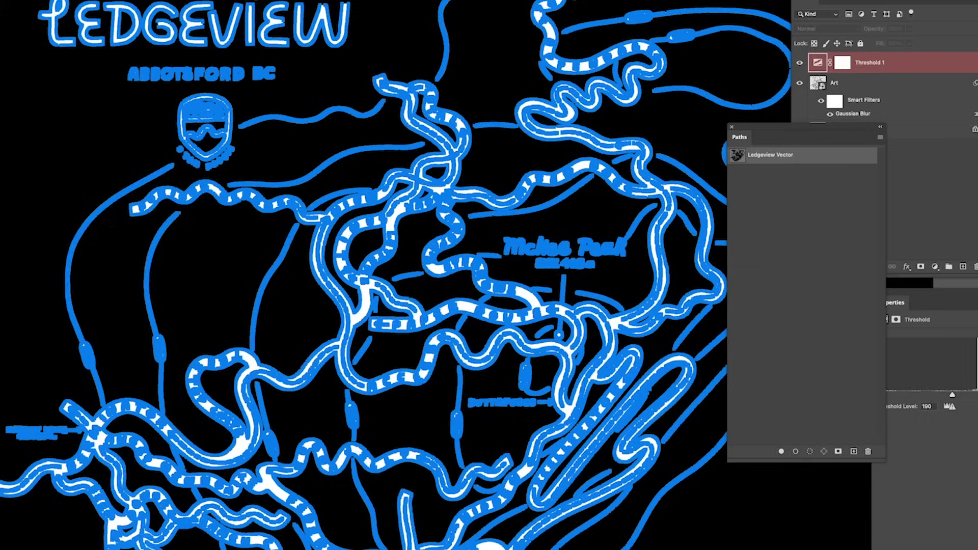
- Export the Ledgeview Vector path for Illustrator, saving it as VECTOR DEMO.ai in the current project folder
left_click(73, 5)
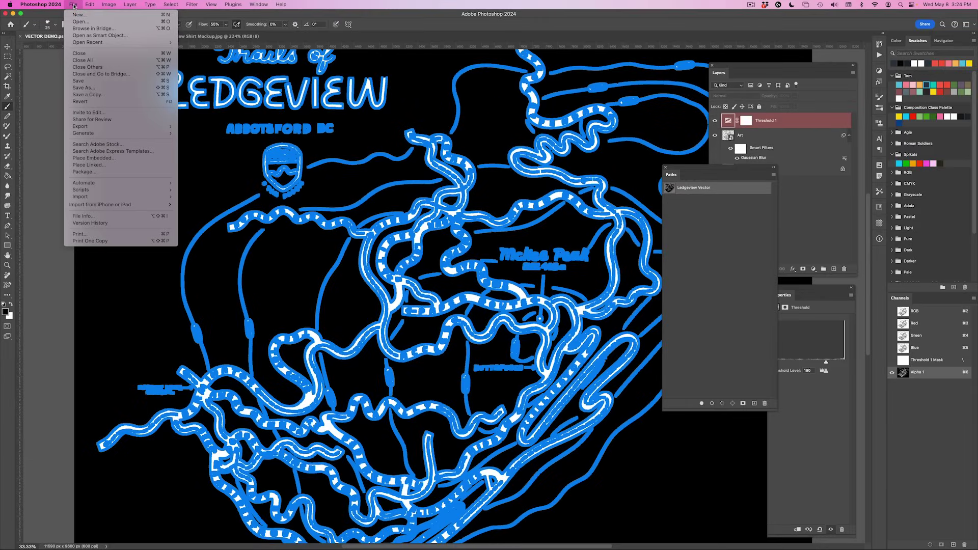
mouse_move(100, 128)
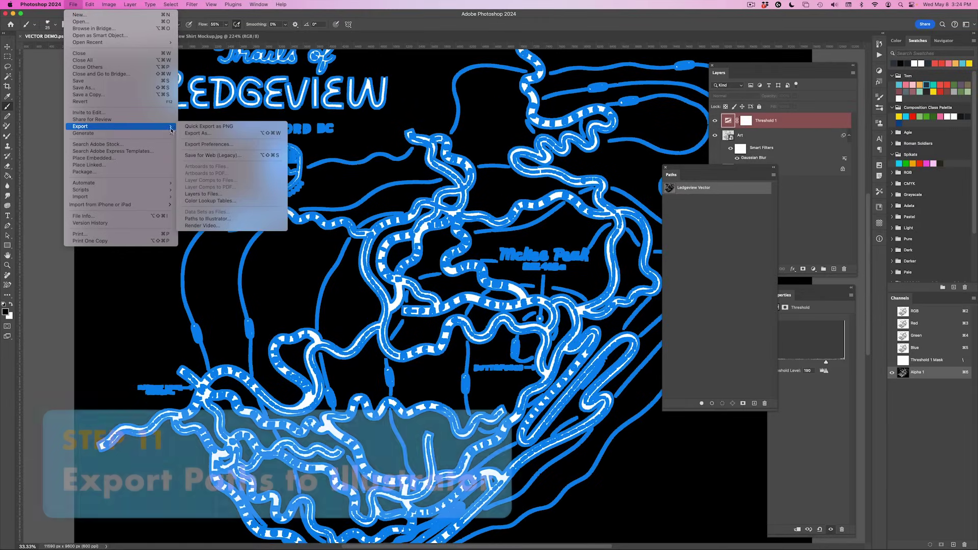
left_click(237, 219)
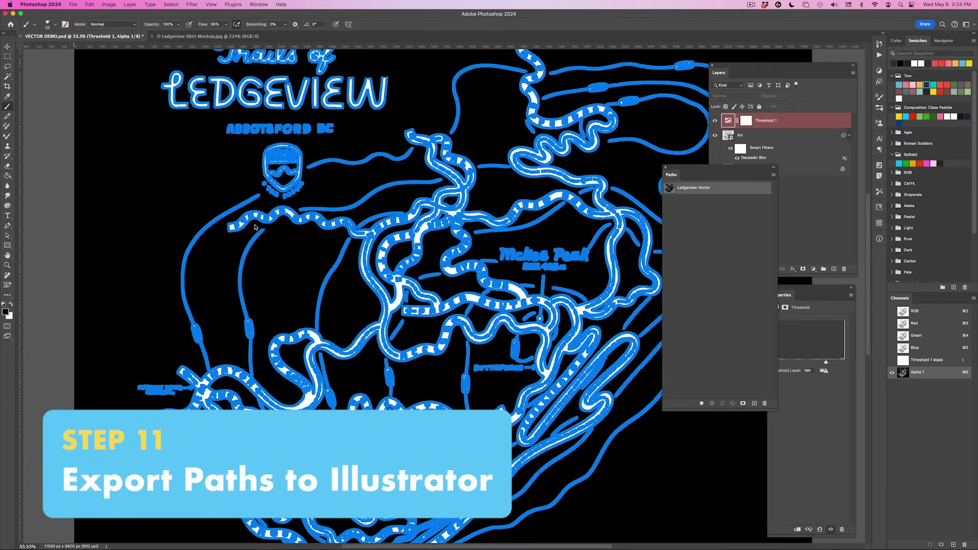
left_click(473, 202)
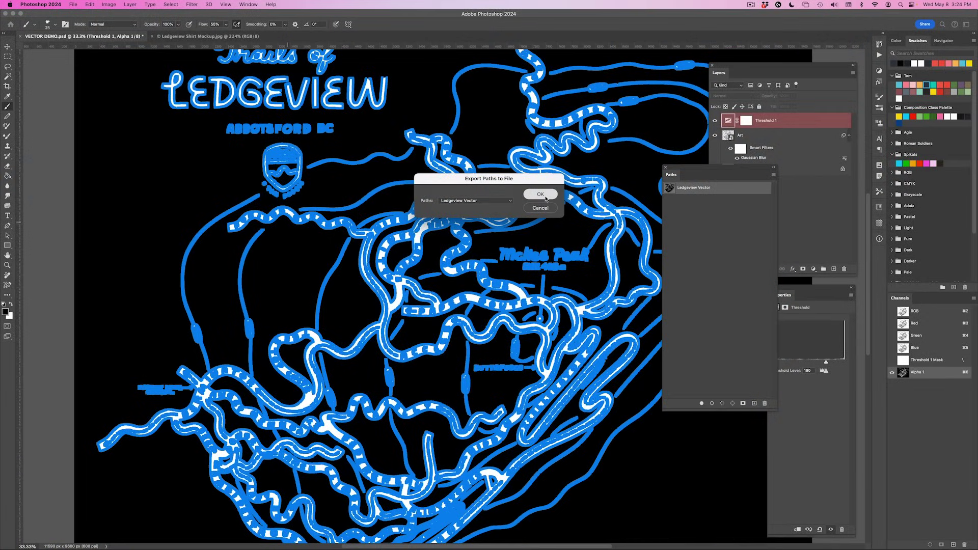
left_click(541, 195)
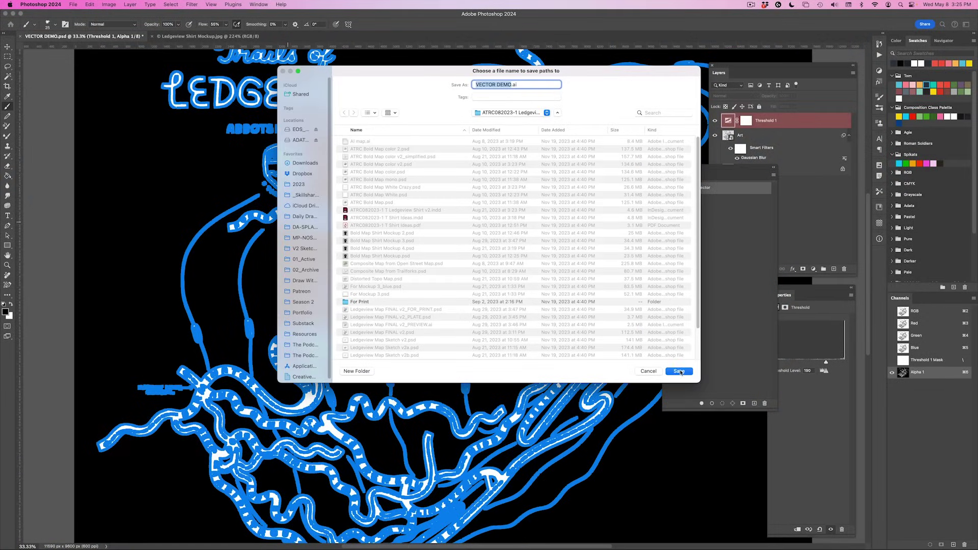
left_click(679, 372)
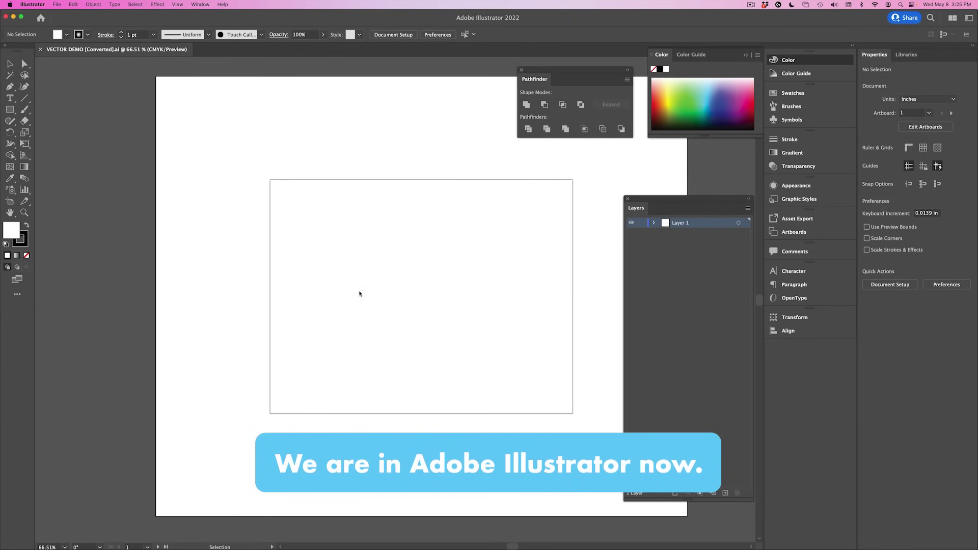
- In Illustrator, select all the imported map paths in VECTOR DEMO, fill them with black, and deselect them
key("super+v")
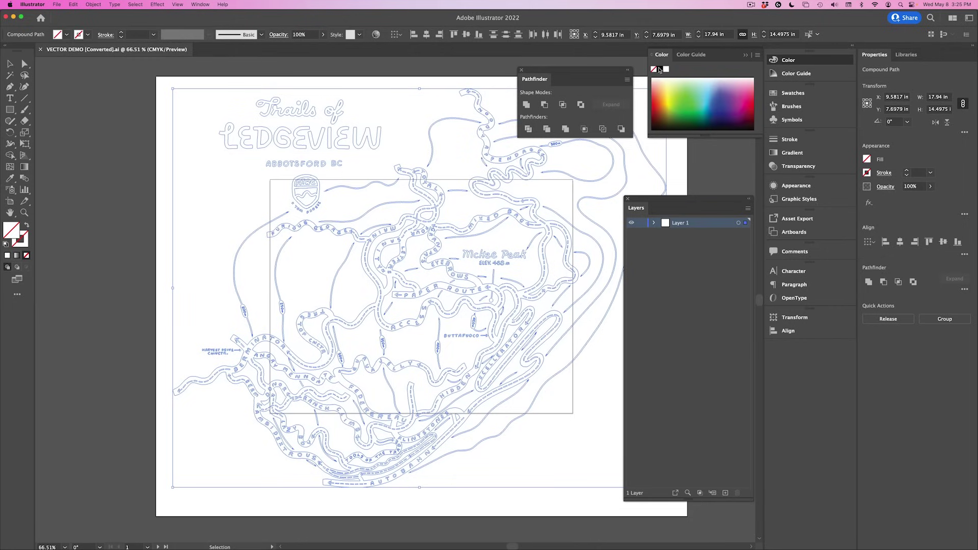
left_click(660, 69)
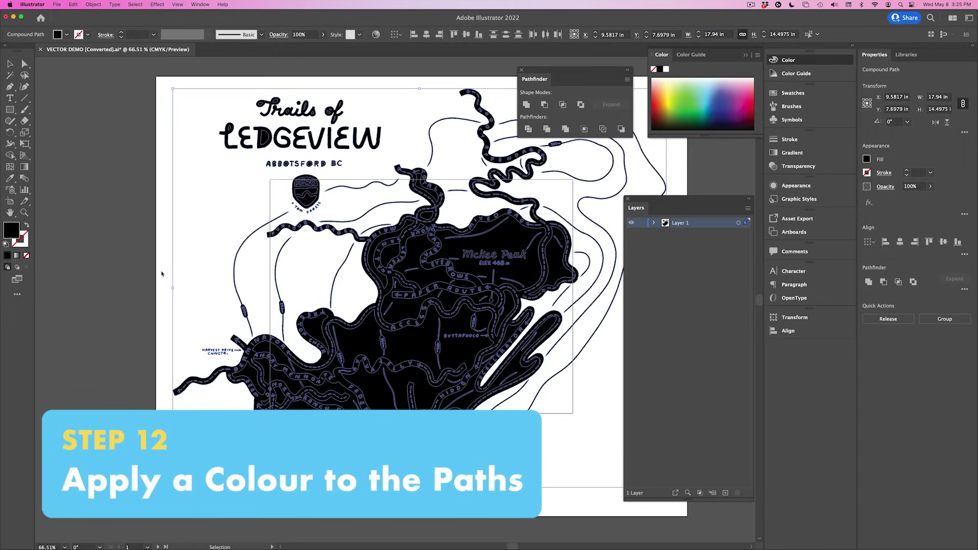
key("a")
left_click(162, 273)
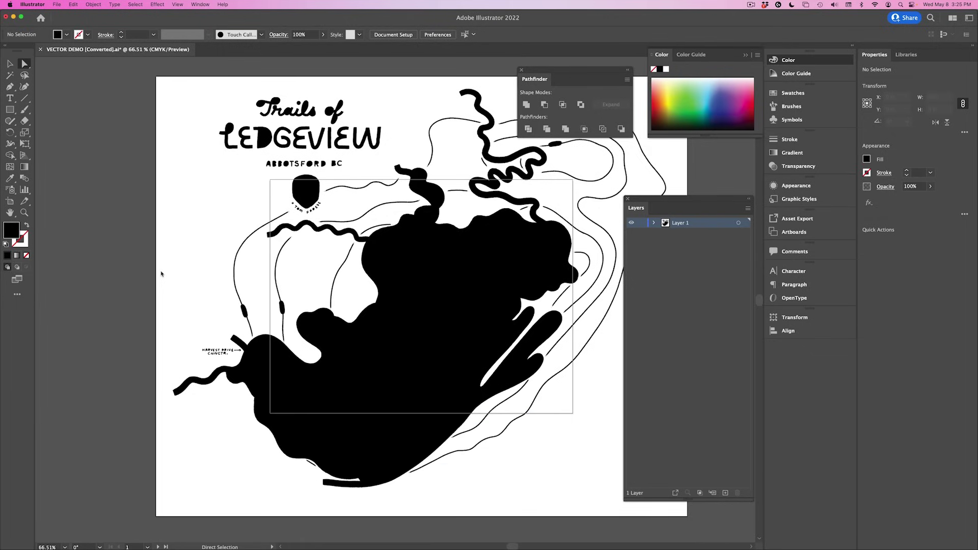
- Inspect the black-filled map up close by selecting the inner outline around the McKee Peak area
scroll(486, 255, "up", 1)
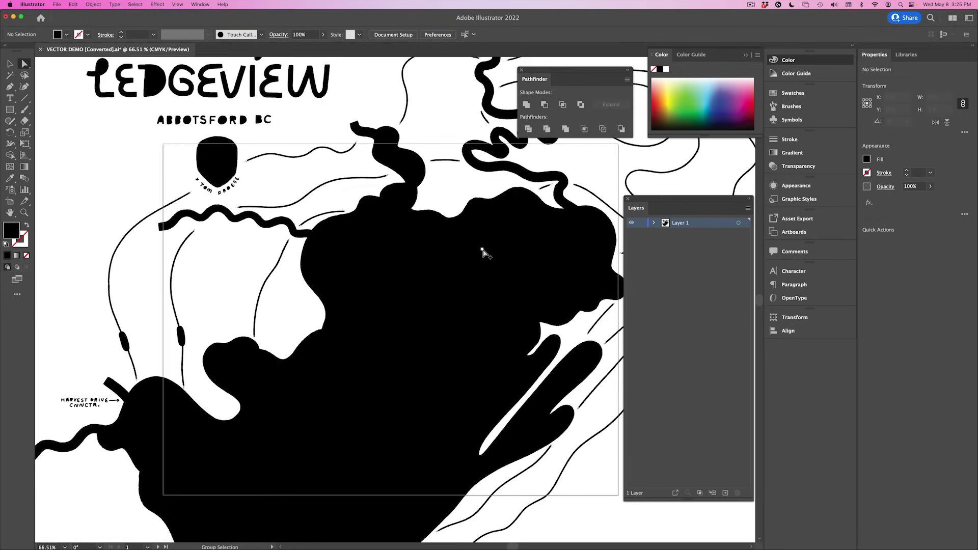
scroll(482, 246, "up", 2)
left_click(450, 230)
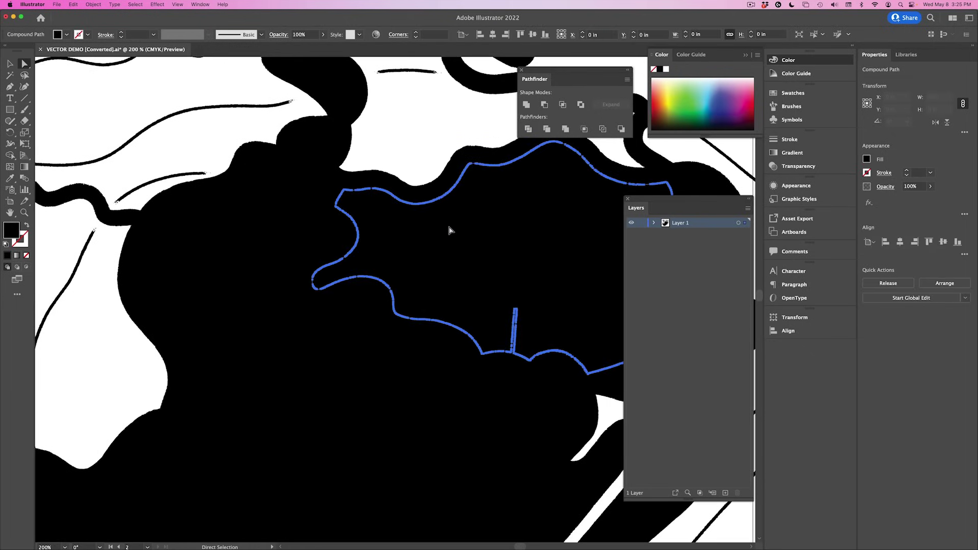
scroll(408, 254, "down", 3)
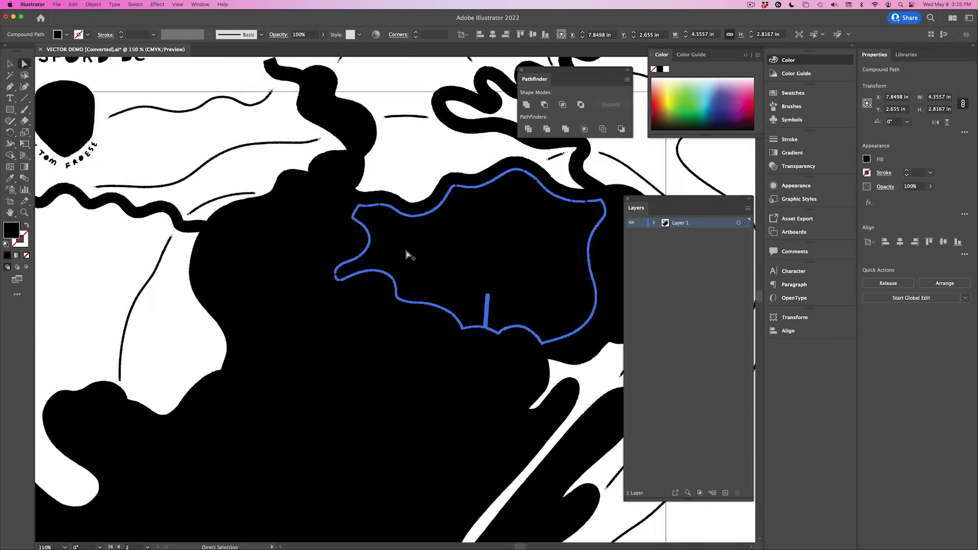
left_click_drag(342, 279, 348, 271)
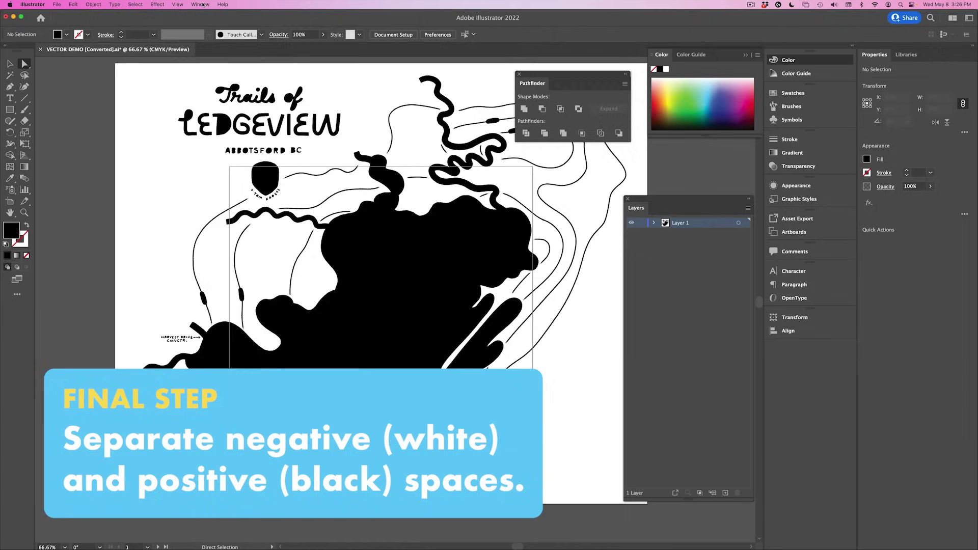
- Select the whole map and apply the Pathfinder Exclude shape mode to separate negative and positive spaces
left_click(203, 4)
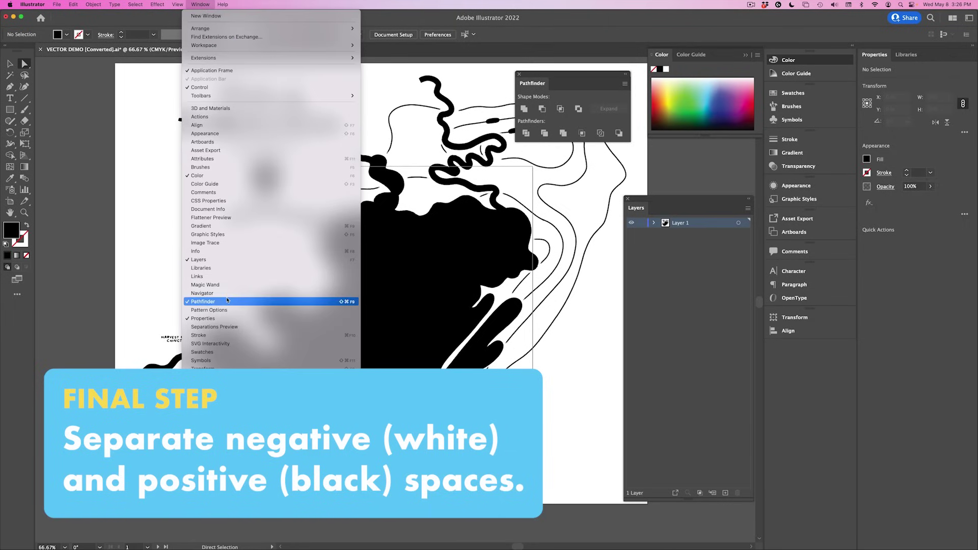
left_click(264, 300)
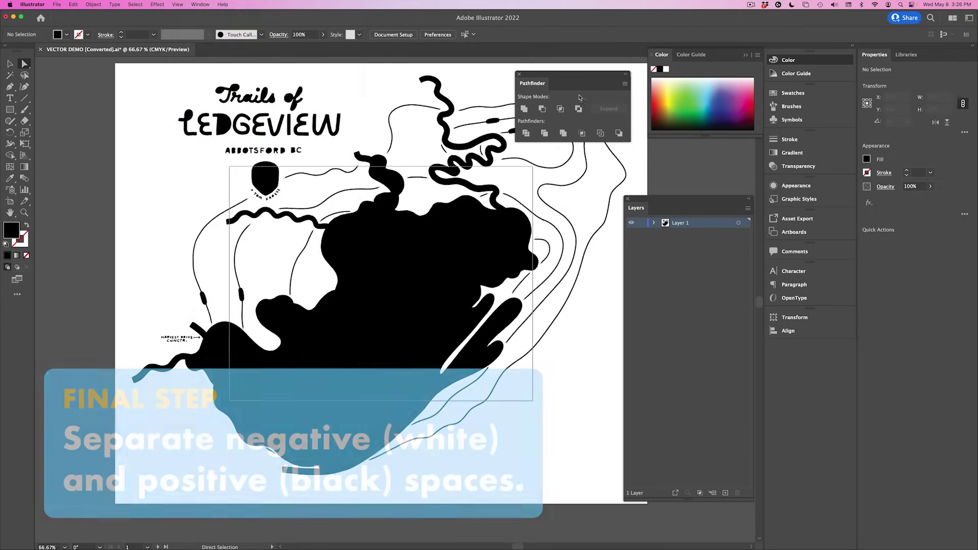
left_click(530, 216)
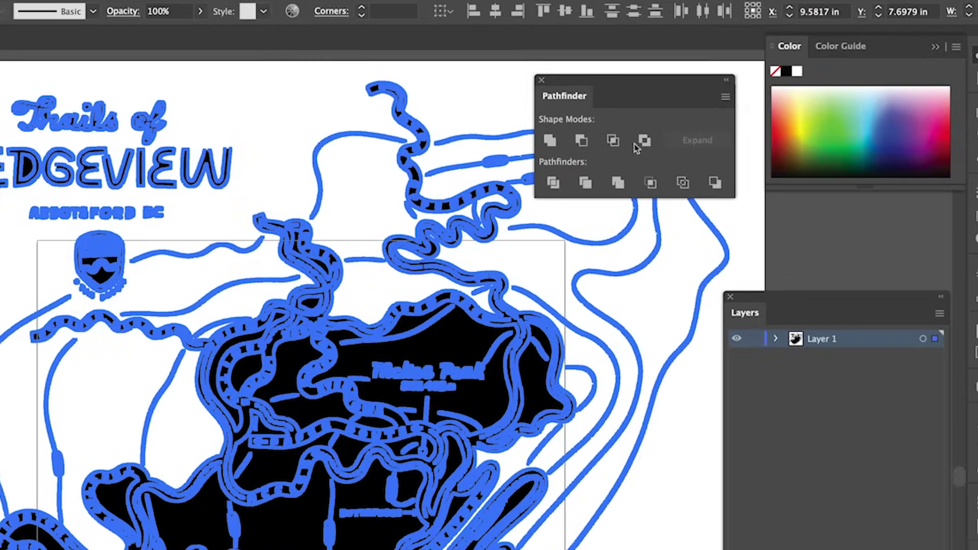
left_click(599, 119)
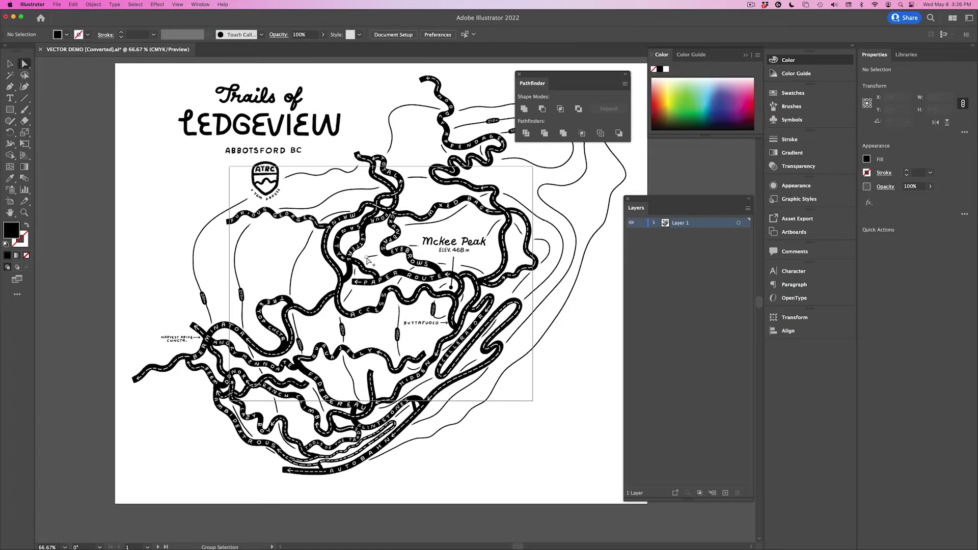
- Examine the trail lettering and contour lines of the map artwork up close and as a whole
scroll(351, 333, "up", 5)
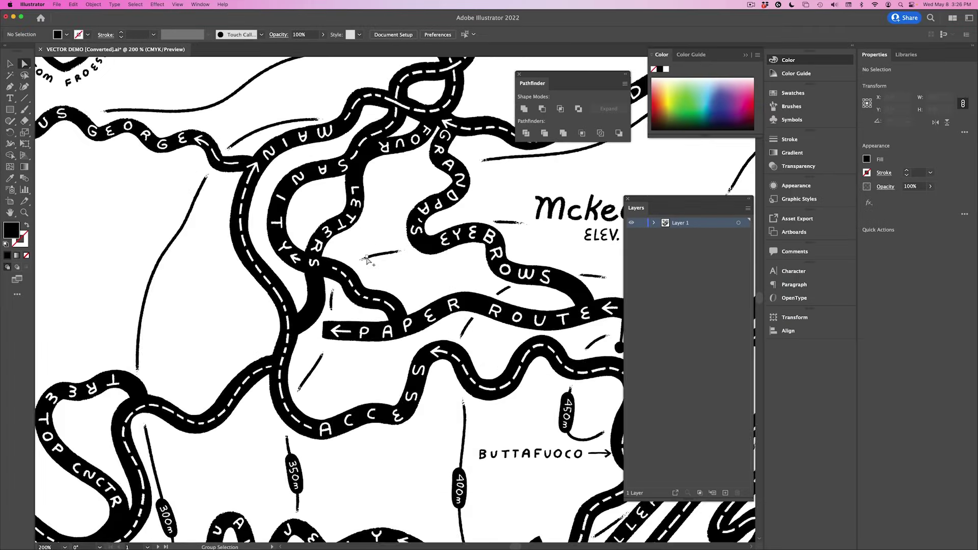
scroll(367, 260, "down", 2)
scroll(367, 258, "down", 2)
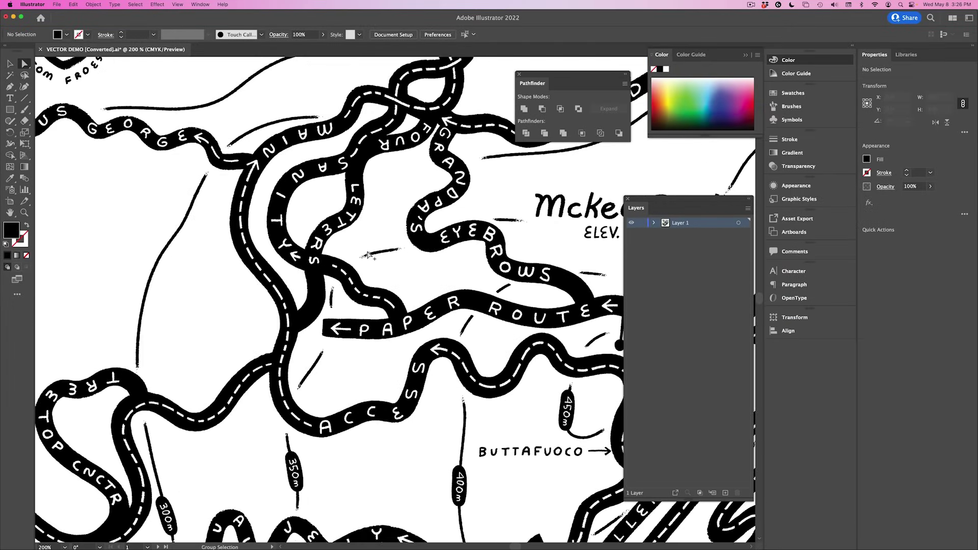
scroll(370, 255, "down", 3)
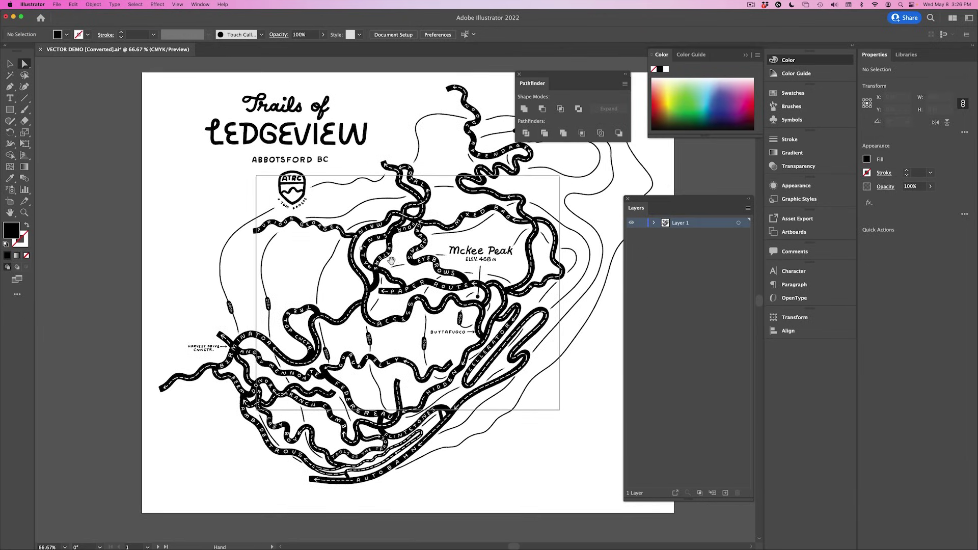
- Try moving the grouped map artwork diagonally down and left across the artboards, and undo the move
key("v")
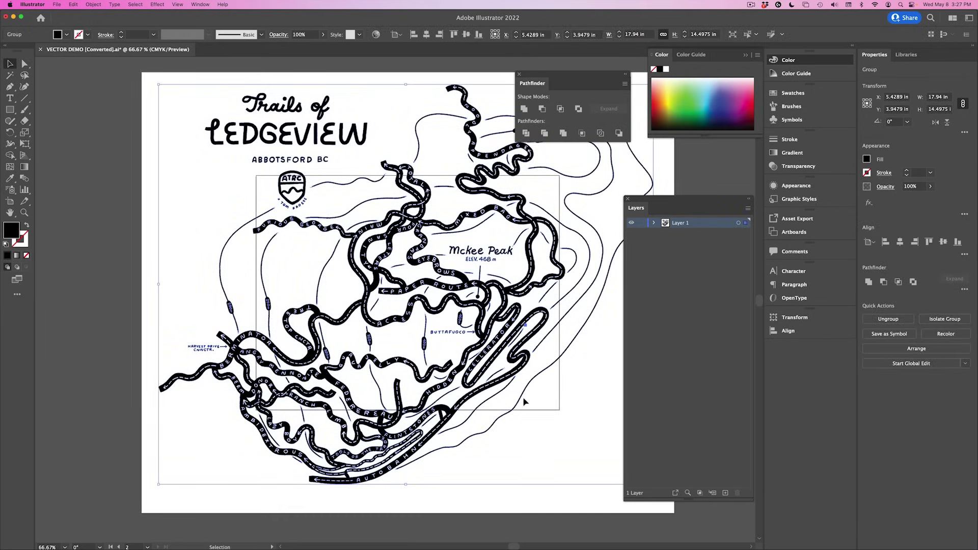
left_click(524, 402)
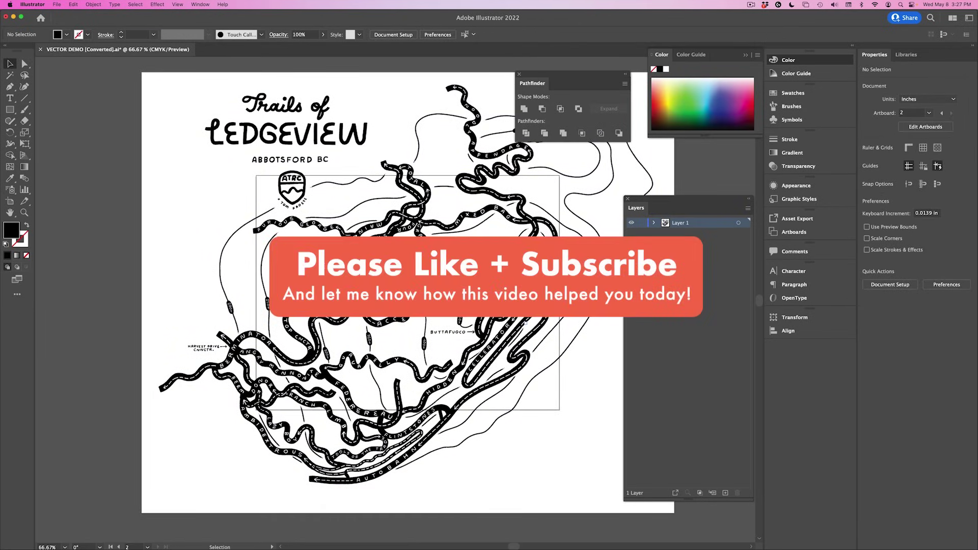
left_click_drag(489, 285, 433, 363)
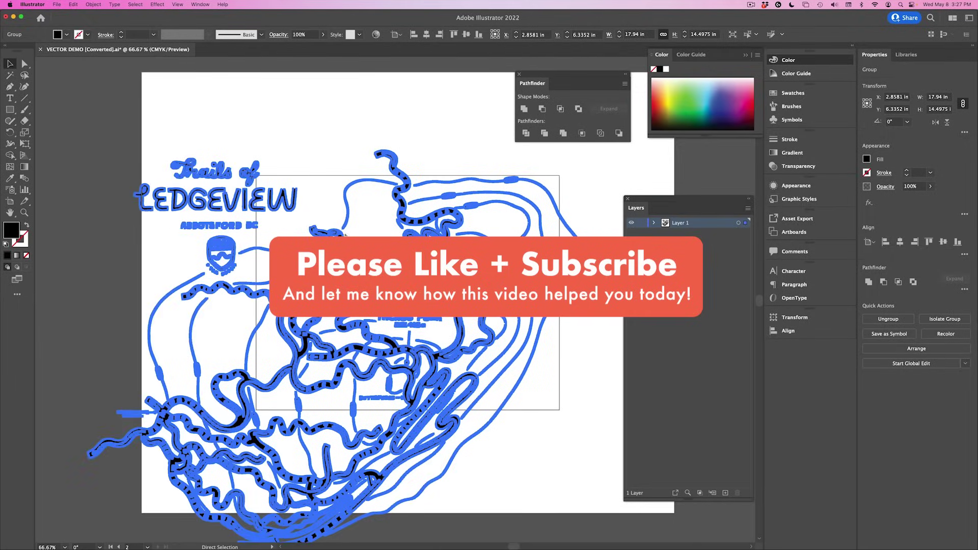
key("super+z")
- Scale the grouped map artwork down proportionally to about 13.81 by 11.16 in, with its upper-left corner near the smaller artboard's corner
left_click(230, 116)
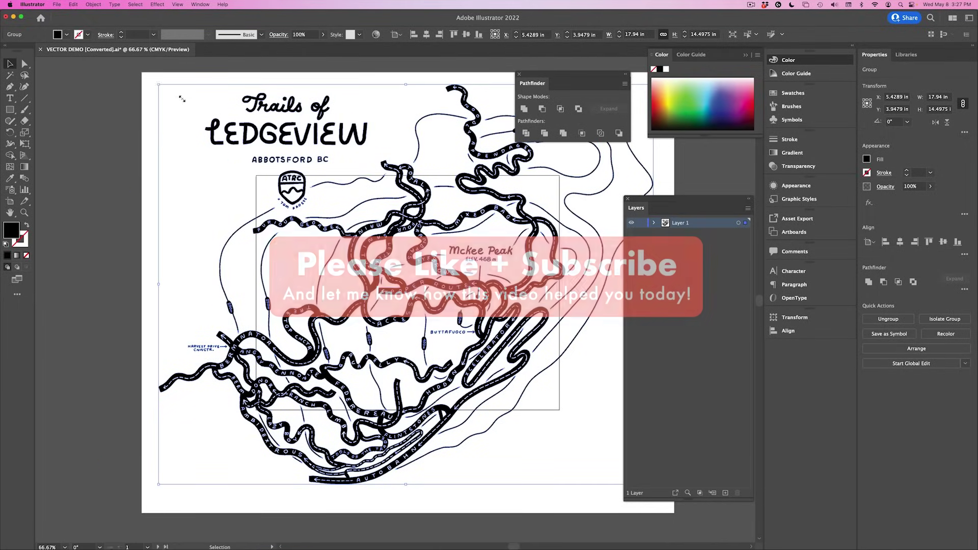
left_click_drag(156, 84, 273, 177)
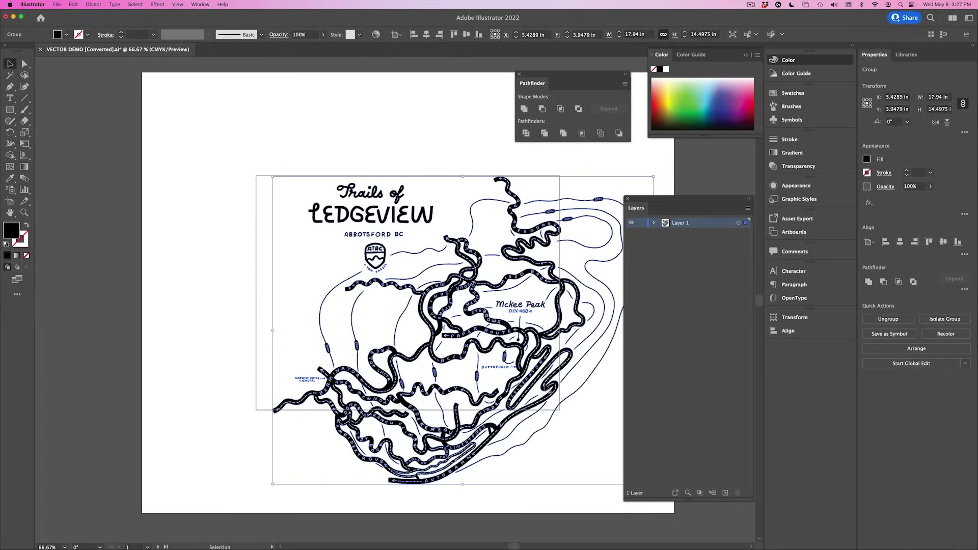
scroll(506, 367, "right", 3)
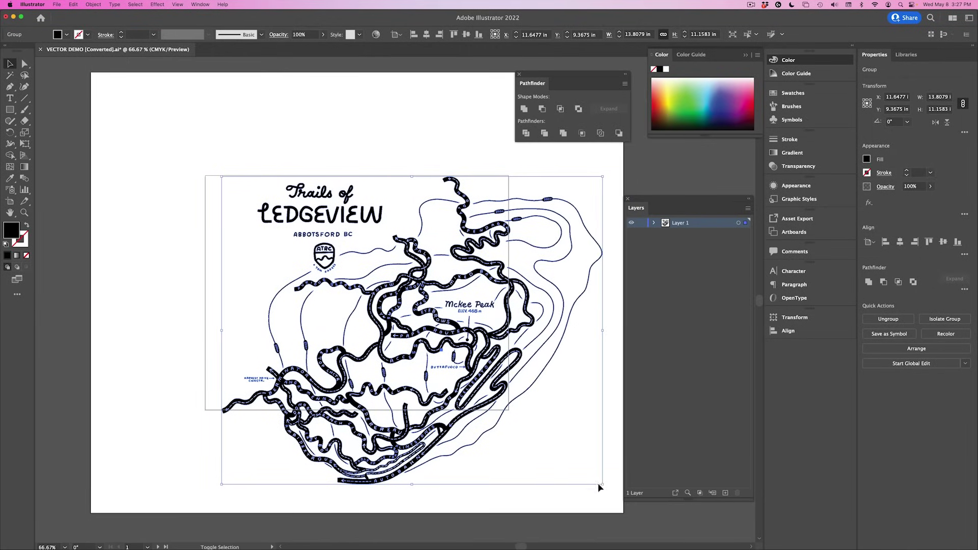